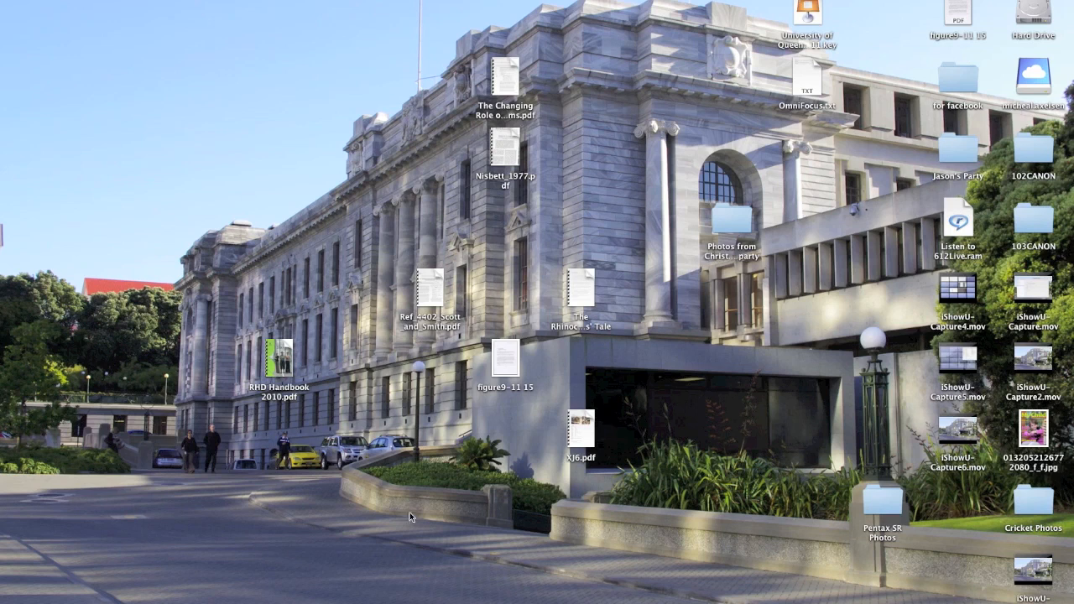
Switch to the Scrivener thesis project, collapse the Research folder and open the Title Page inside the expanded Draft folder
left_click(426, 591)
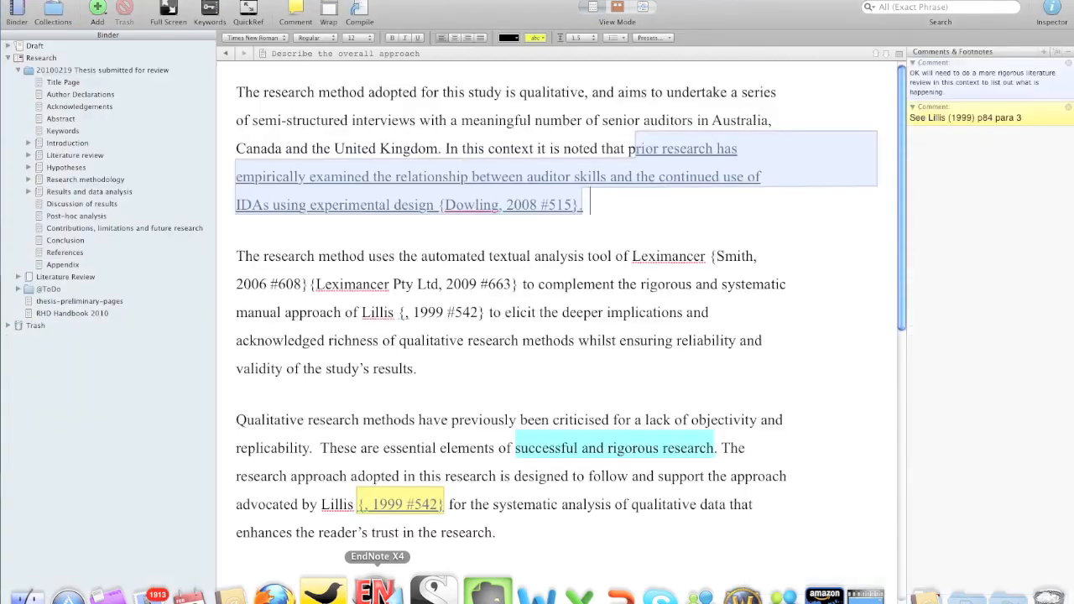
left_click(78, 82)
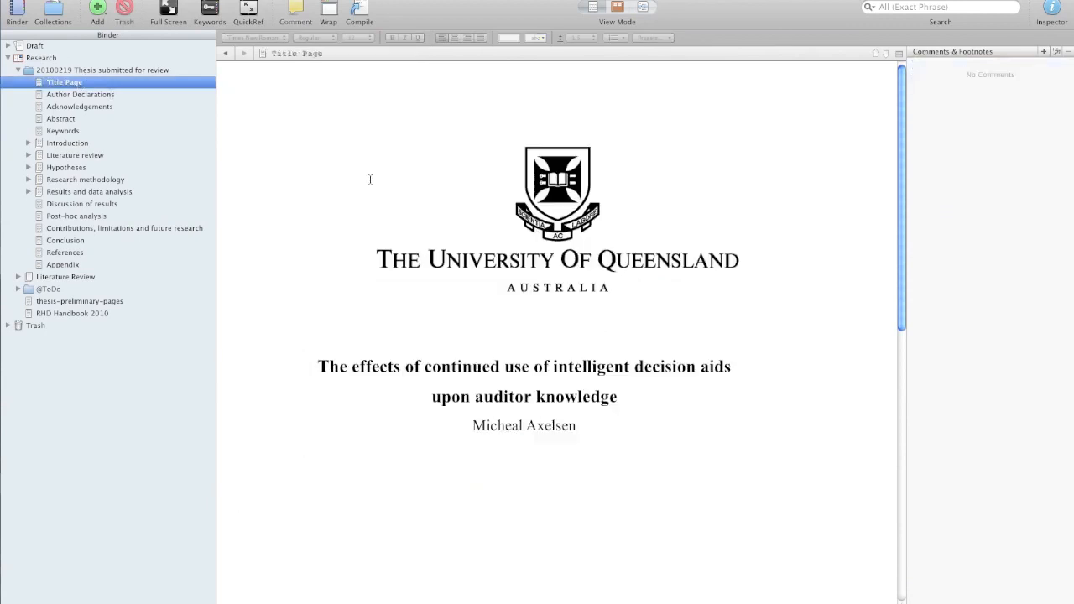
left_click(7, 57)
left_click(7, 46)
left_click(41, 60)
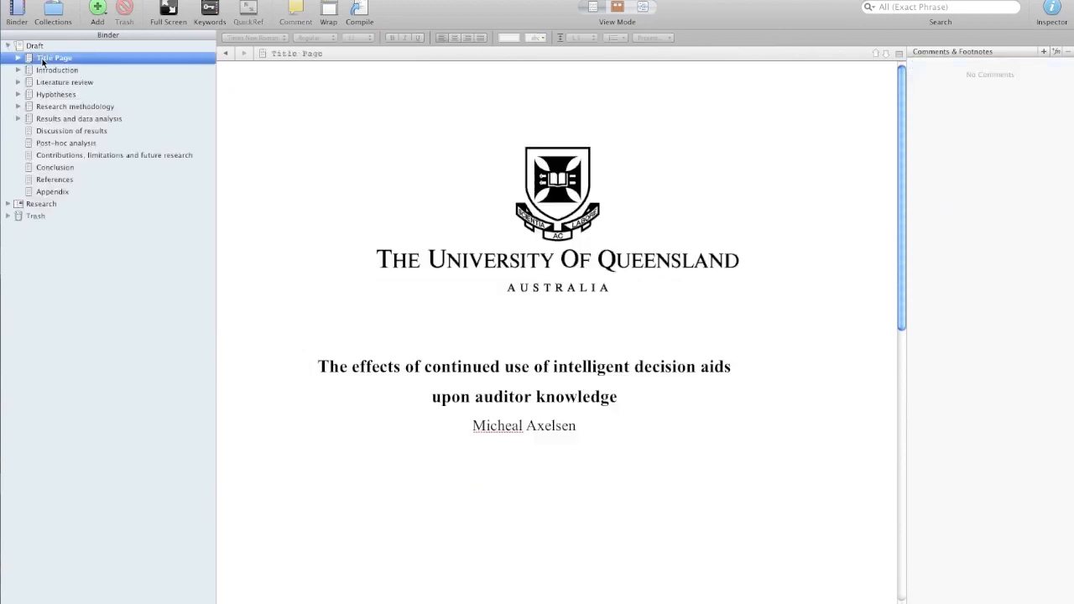
left_click(376, 263)
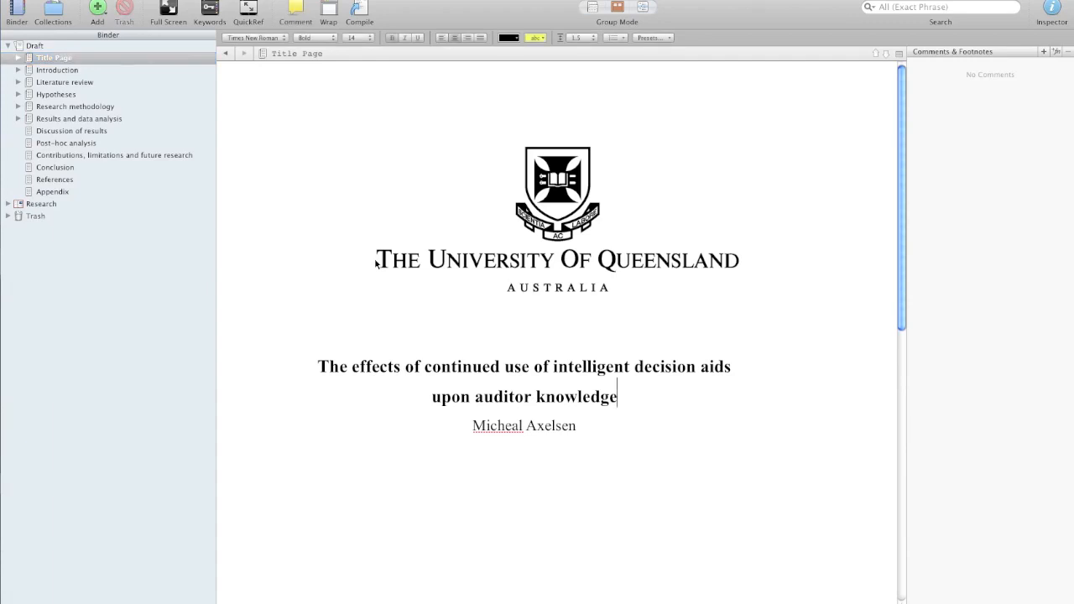
Expand the Research methodology chapter and open its "Research instruments and strategy" section
left_click(19, 107)
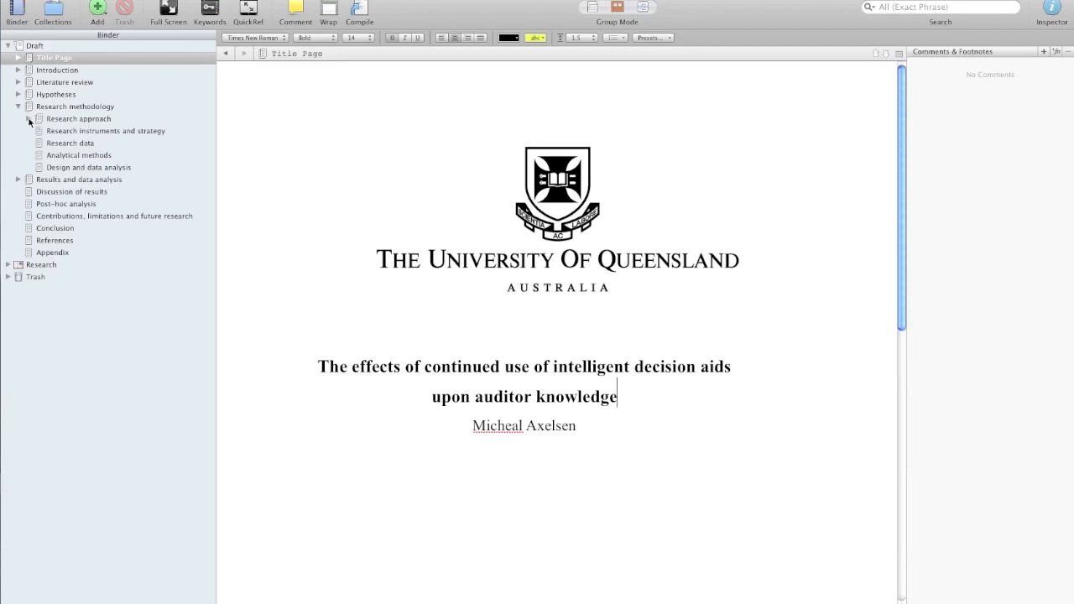
left_click(57, 144)
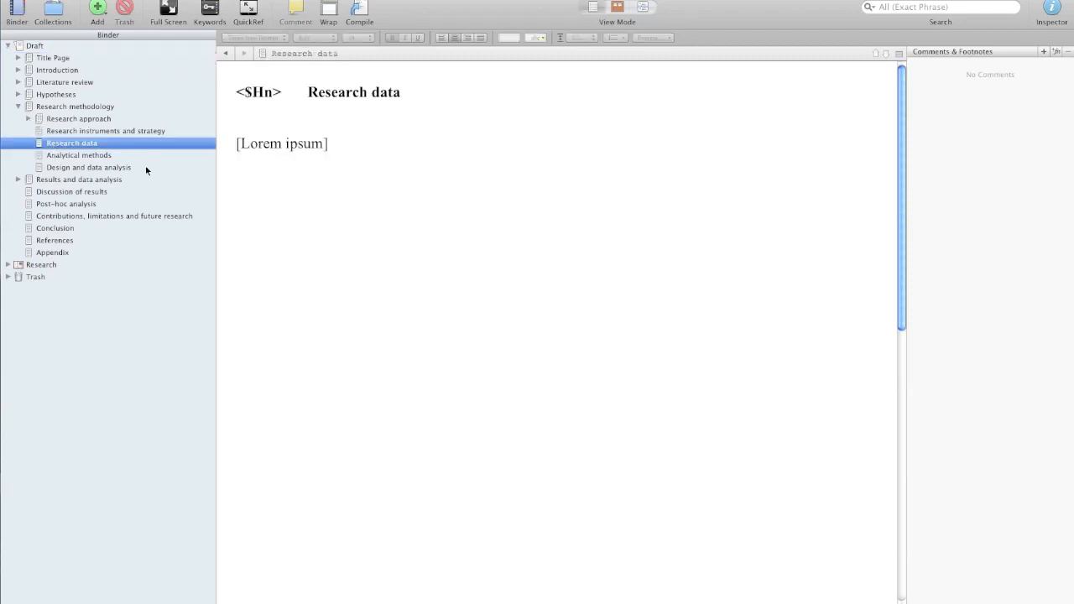
left_click(57, 131)
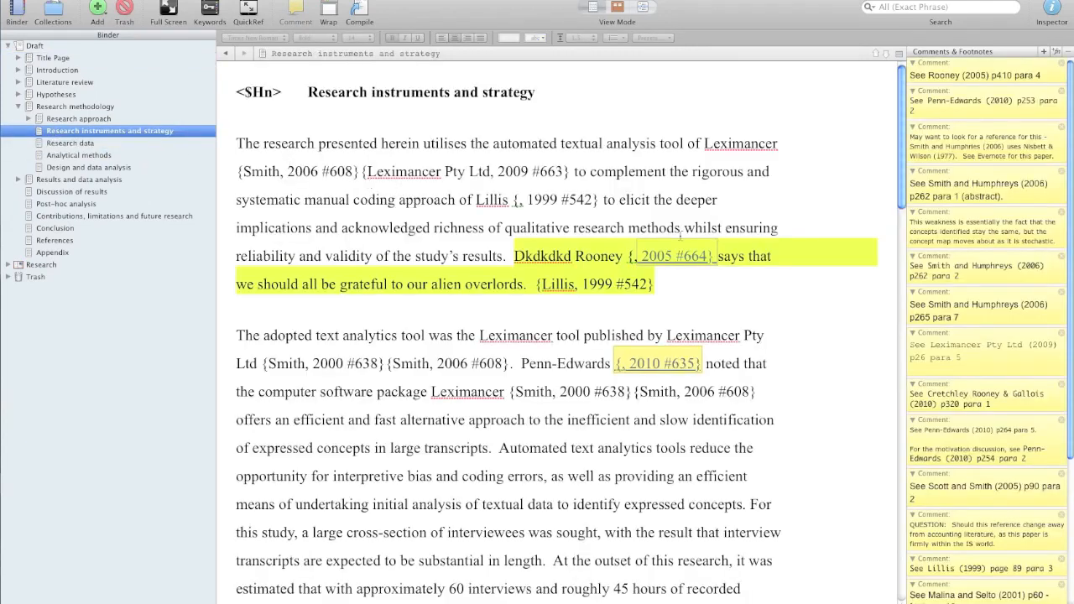
Delete the yellow-highlighted placeholder passage about alien overlords, including its citations, from the end of the first paragraph
left_click(693, 285)
left_click_drag(694, 286, 515, 256)
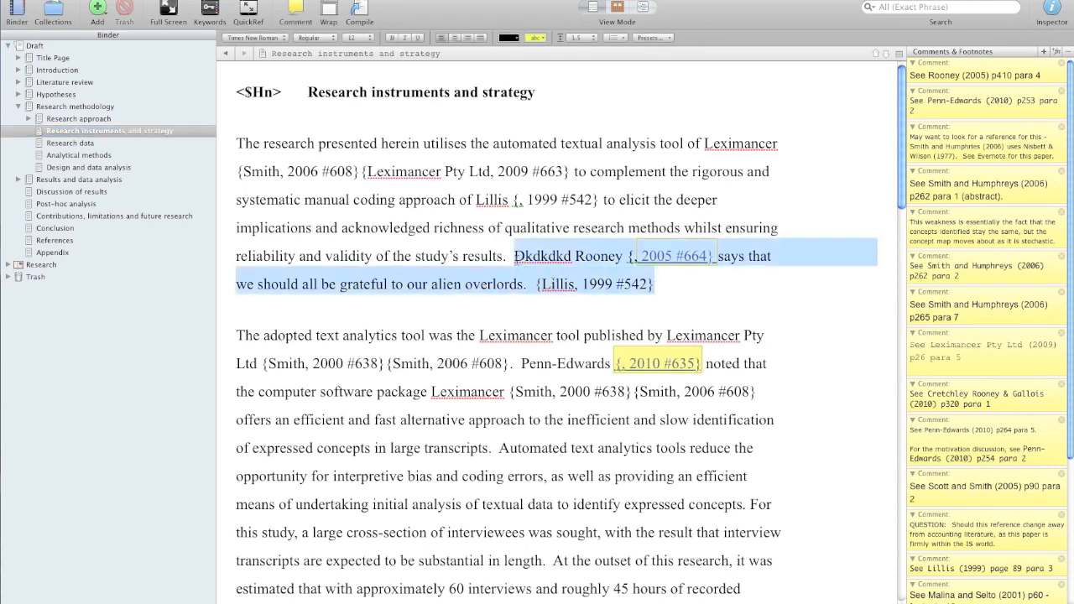
key("BackSpace")
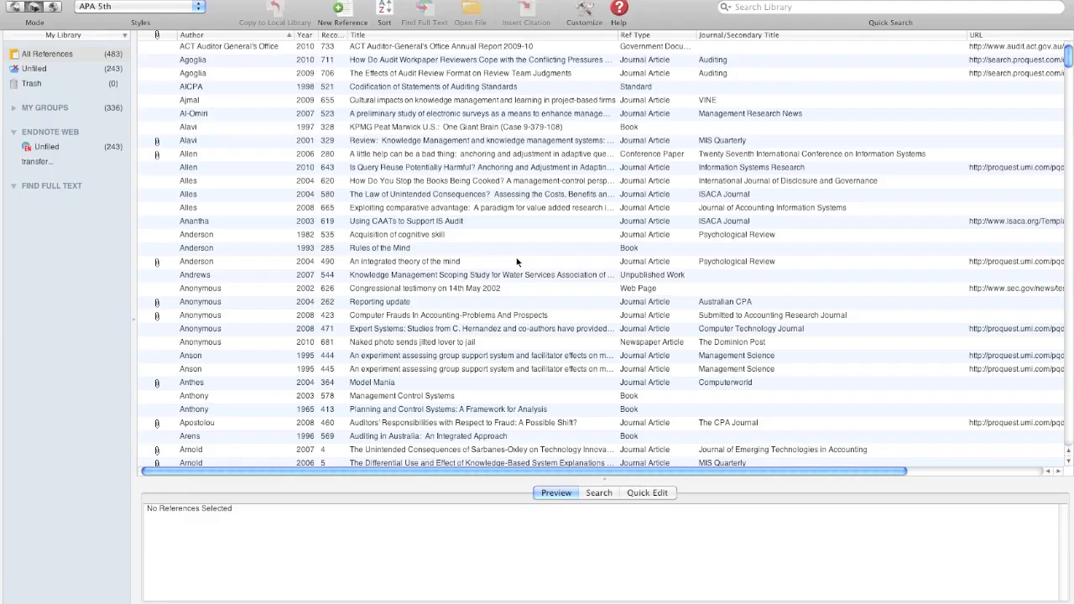
In EndNote, search the library for the author of record 664 and select the 2005 article "Knowledge, economy, technology and society: The politics of discourse"
key("super+r")
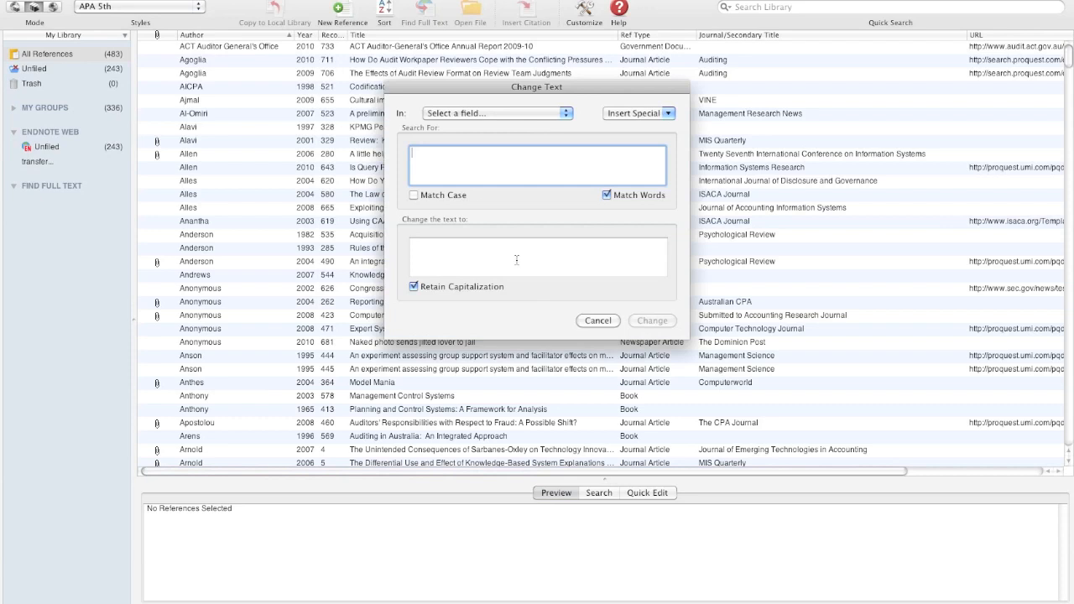
key("Escape")
left_click(851, 8)
type("rooney")
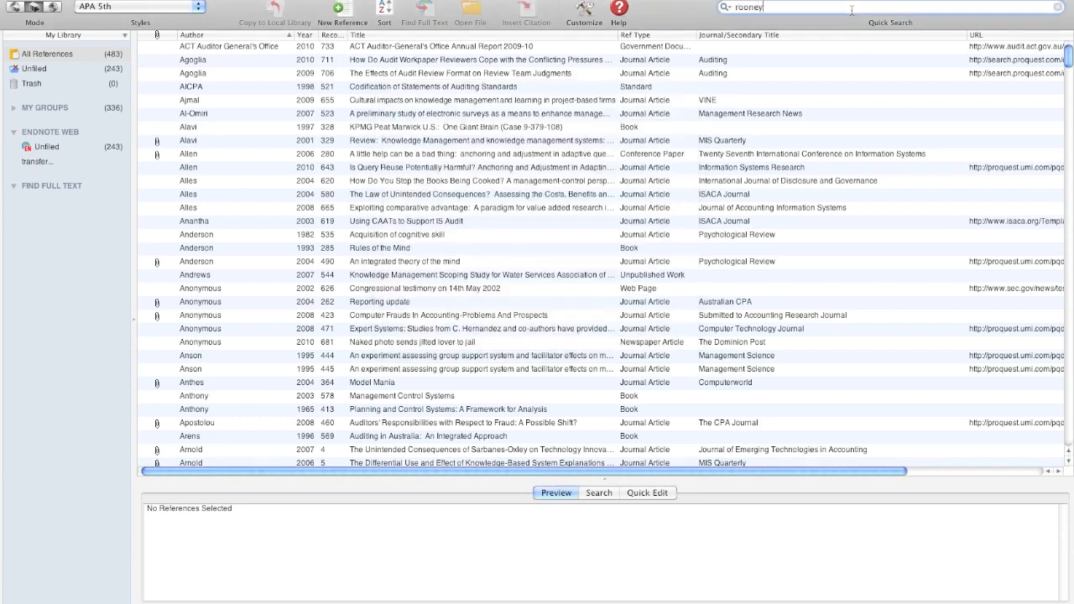
key("Return")
left_click(520, 60)
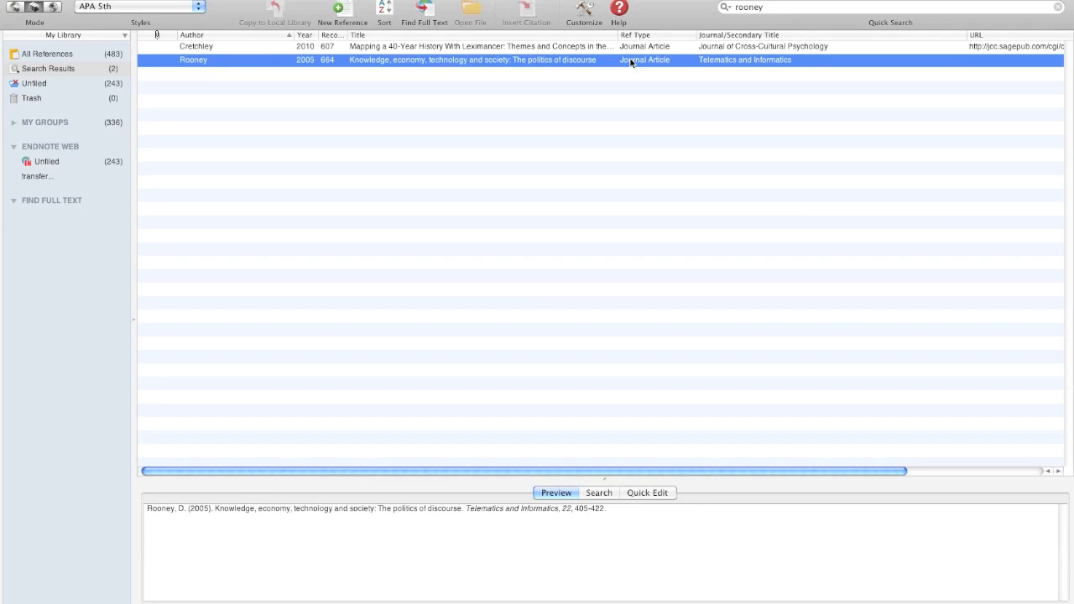
Back in Scrivener, begin a sentence "In examinig the validity of best practice methods in statistical and textual analysis," followed by the cited author's surname
key("super+Tab")
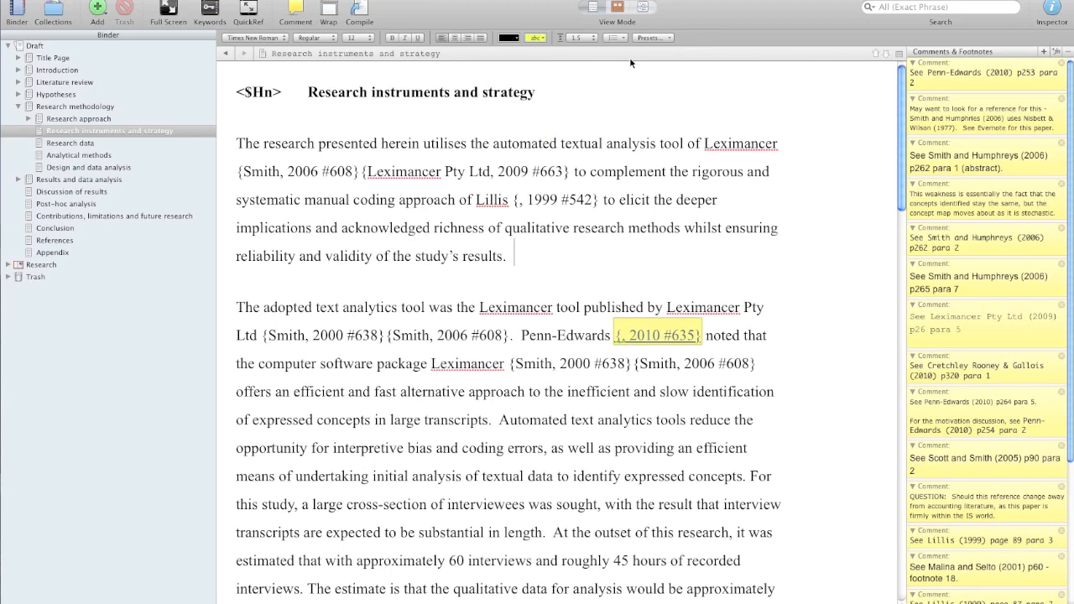
type("Inexamining")
key("BackSpace")
key("BackSpace")
key("BackSpace")
key("BackSpace")
key("BackSpace")
key("BackSpace")
key("BackSpace")
key("BackSpace")
key("BackSpace")
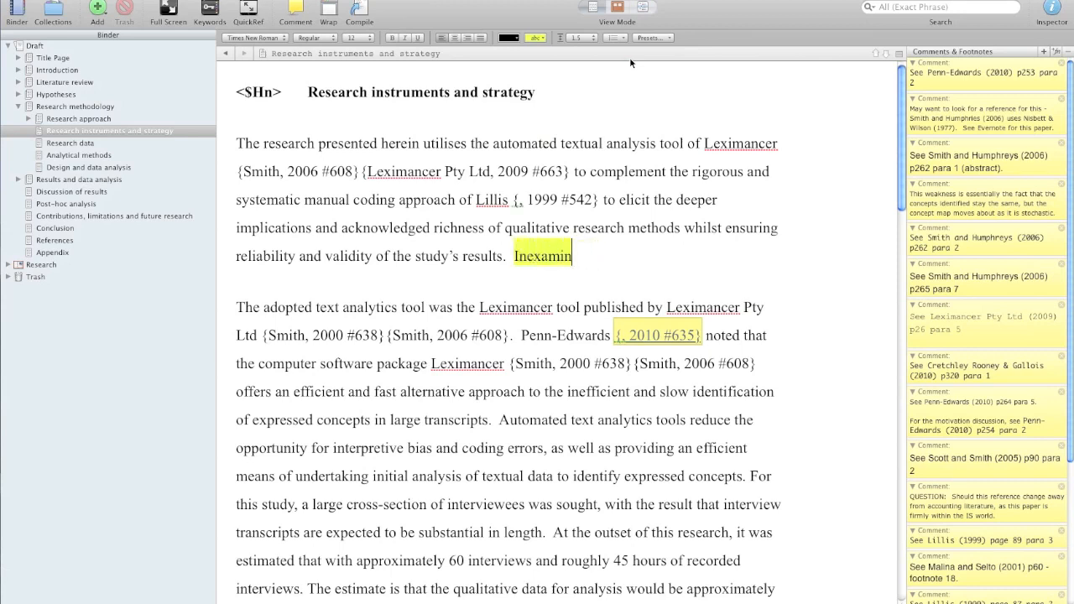
type("examinig the ")
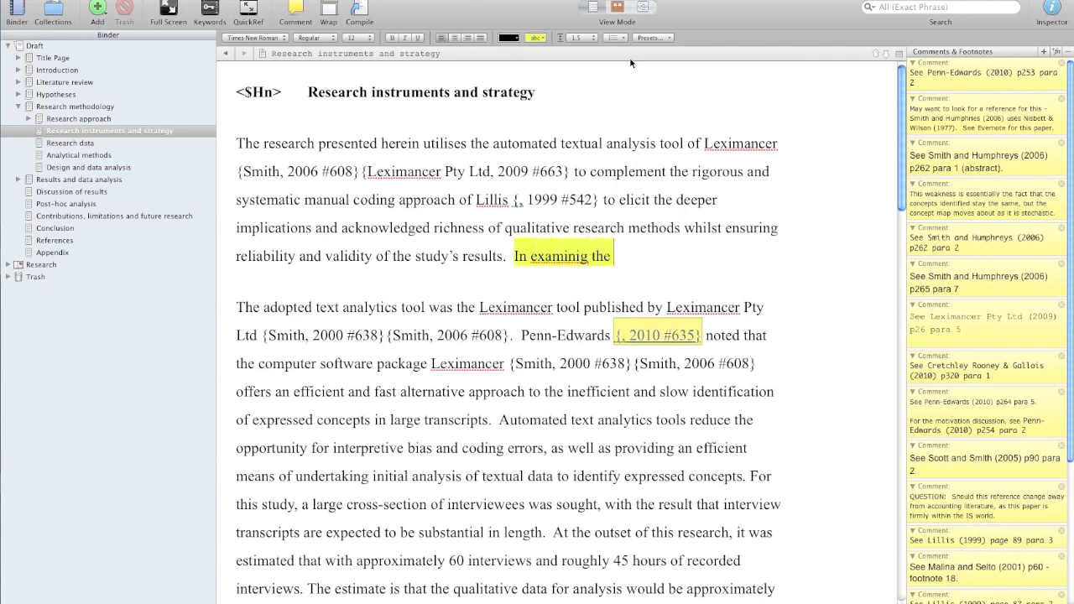
type("validity of best practice ")
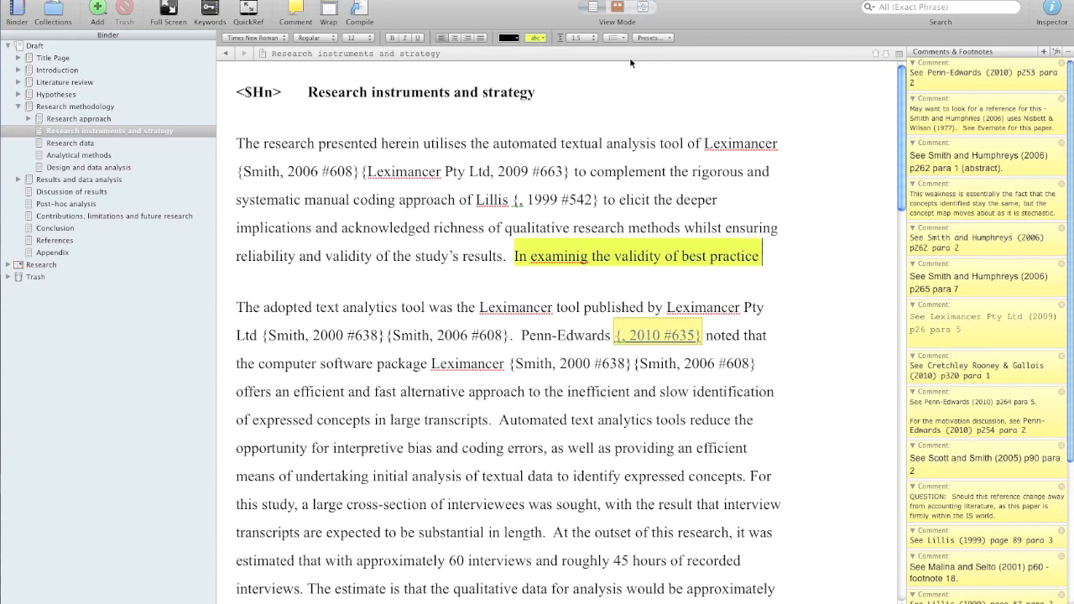
type("methods in statistical and textuala")
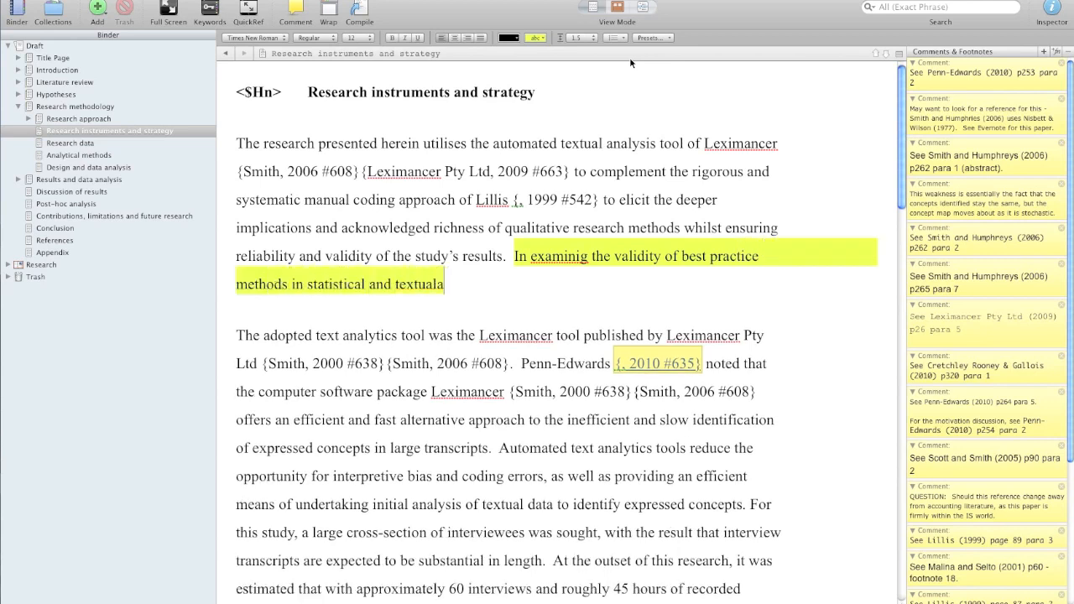
key("BackSpace")
type("analysis, Rooney")
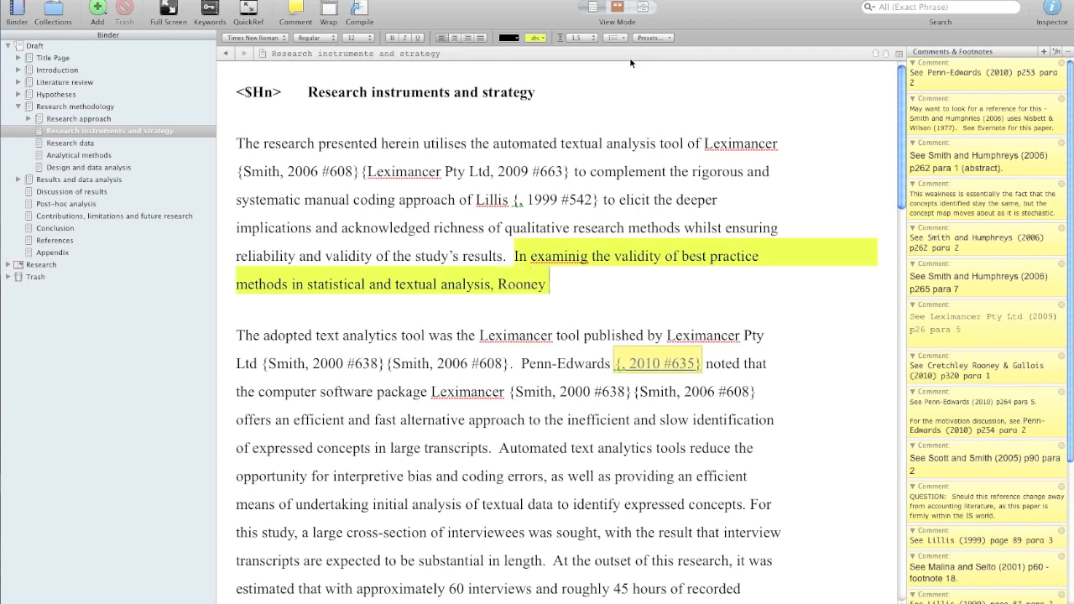
Insert the temporary citation for the 2005 record #664 after the surname and finish the sentence with "says we should be grateful to our alien overlords."
type("{Rooney, 2005 #664}")
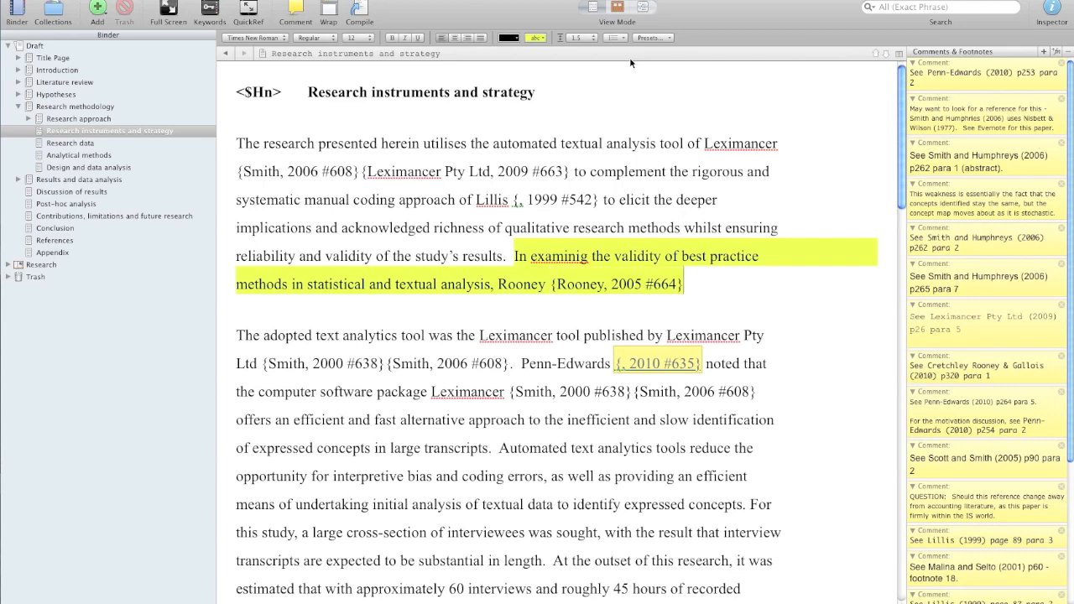
type("says we should")
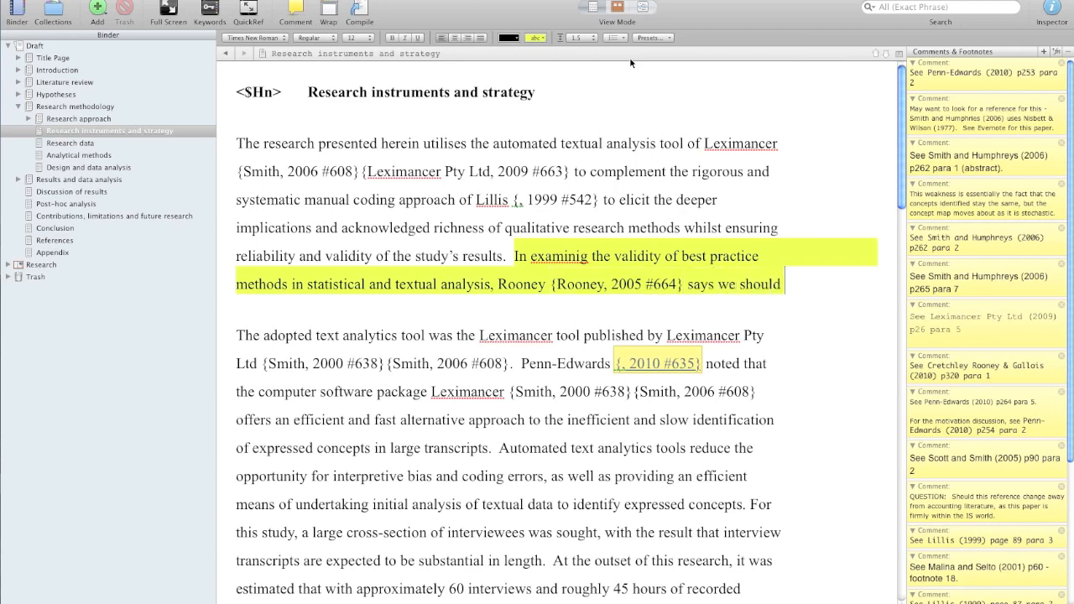
type(" be grateful to our alien overlords.")
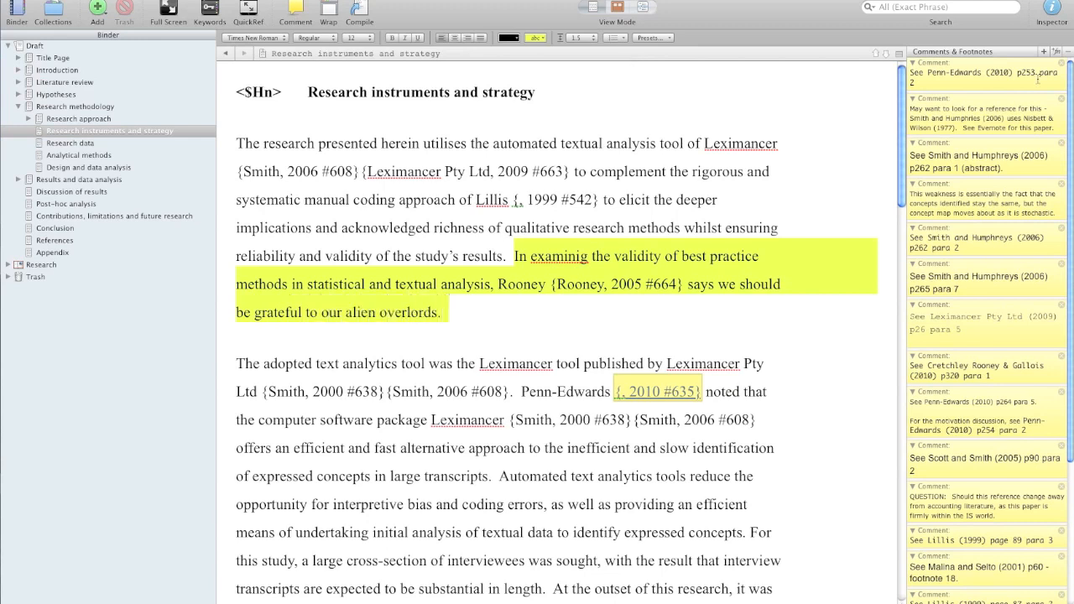
Correct the misspelled word "examinig" to "examining" in the new sentence
left_click(577, 257)
type("nin")
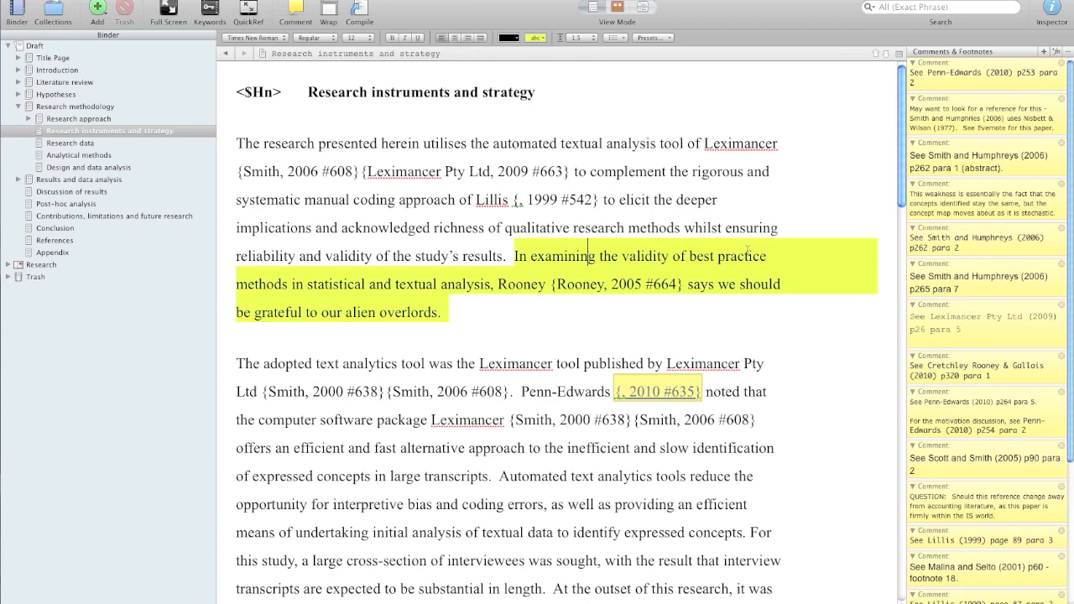
left_click(580, 315)
Compare the record number in the new temporary citation with the matching reference in EndNote, then return to Scrivener
left_click_drag(553, 284, 681, 285)
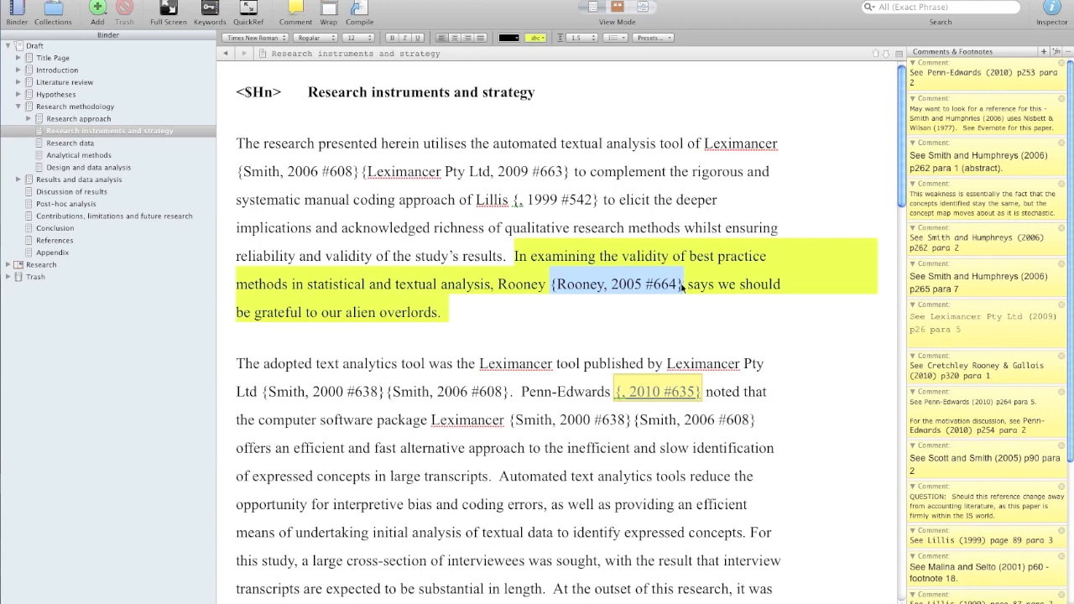
key("super+Tab")
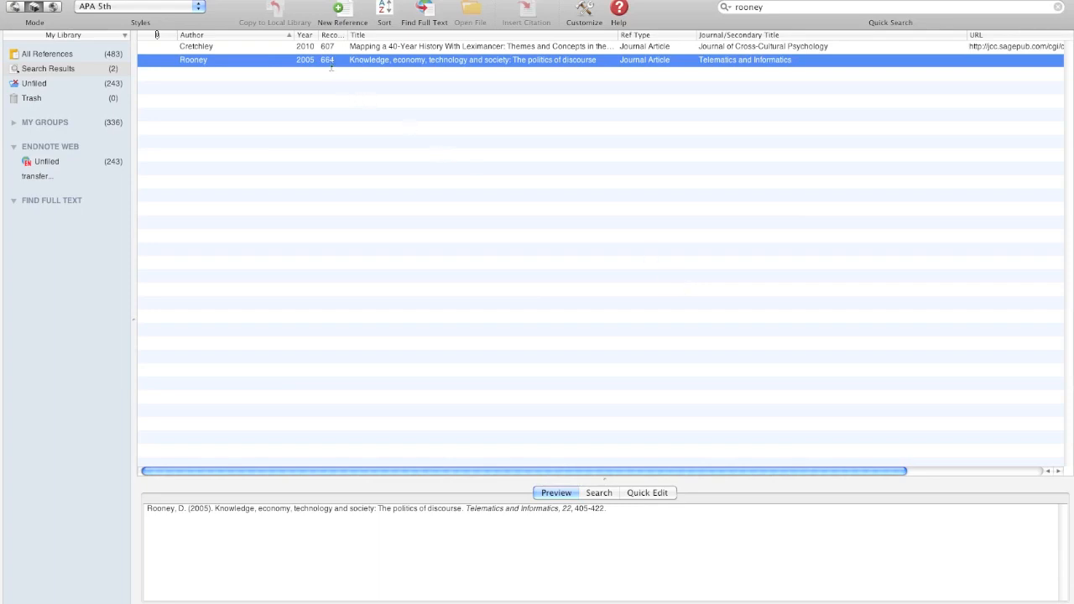
key("super+Tab")
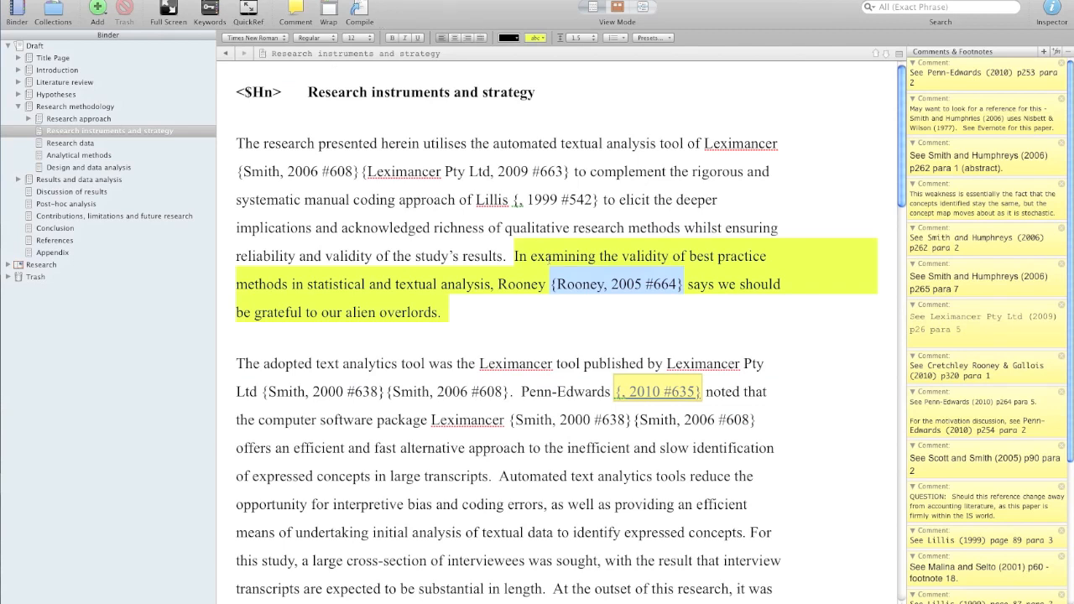
Add the prefix "for example, \" and the page suffix ", p208" inside the braces of the #664 citation
left_click(602, 285)
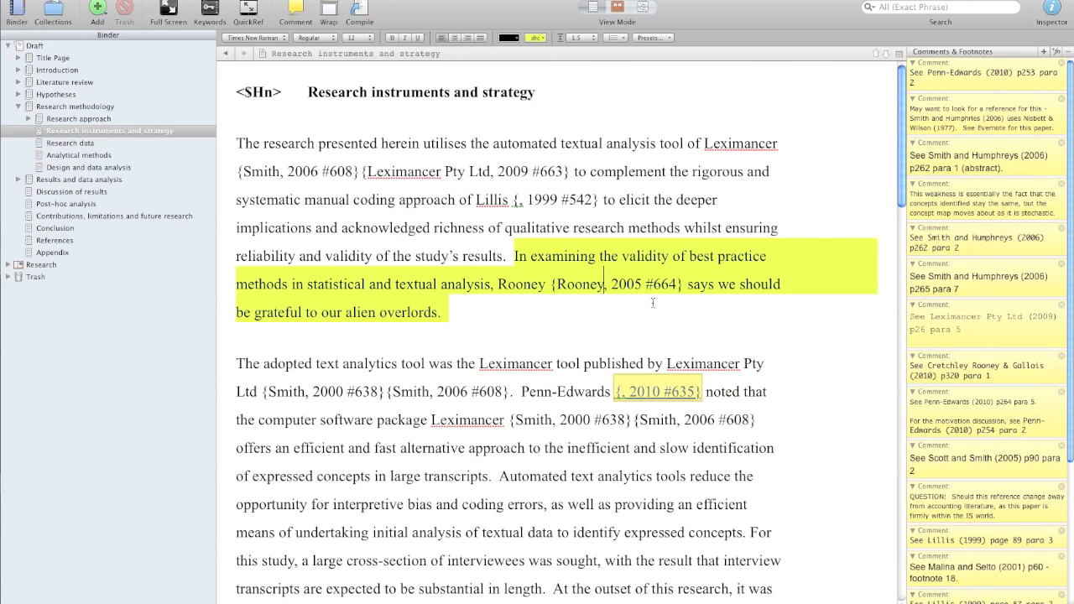
key("Left")
key("Left")
key("Left")
key("Left")
key("Left")
key("Left")
type("for example, ")
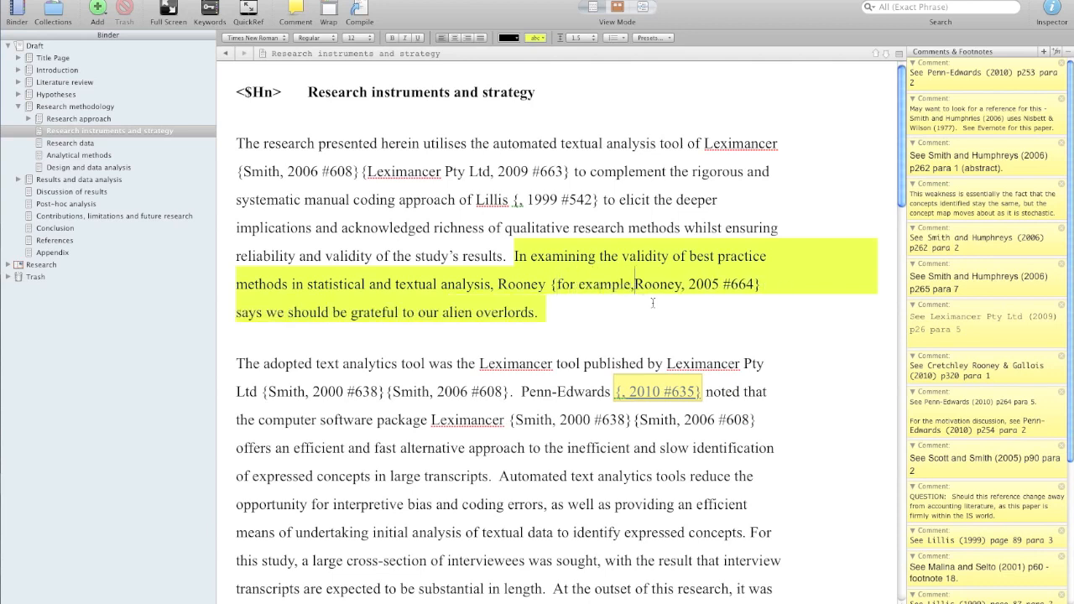
type("/")
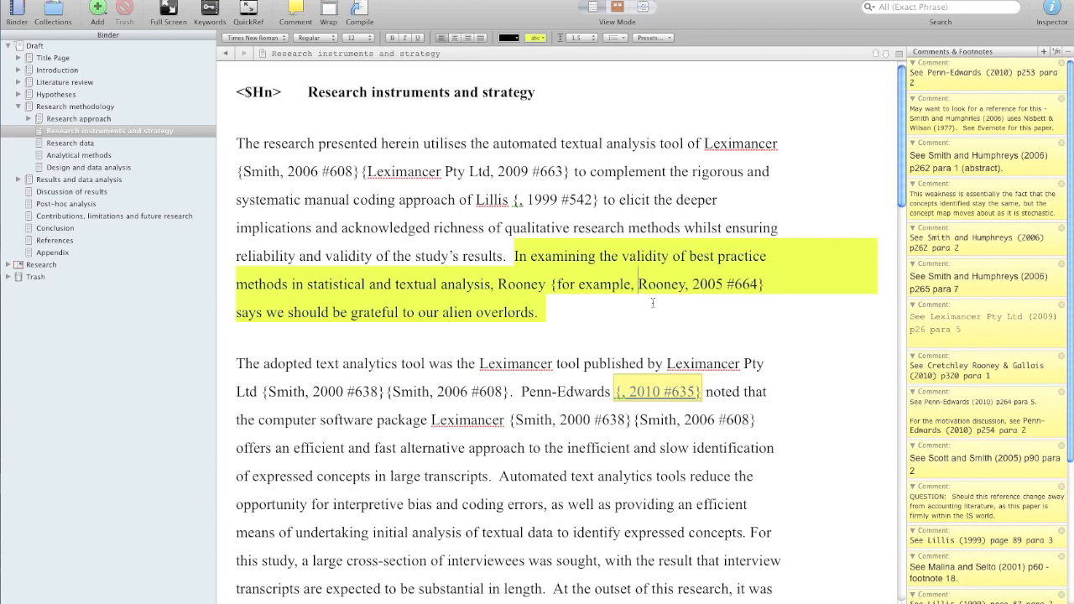
key("BackSpace")
type("\\")
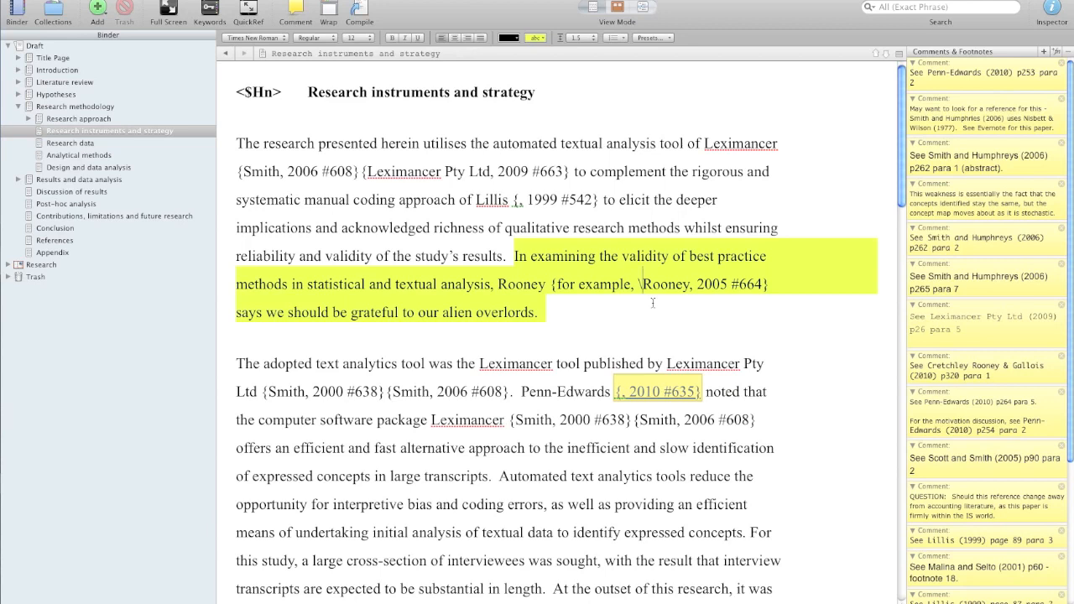
left_click(760, 284)
type(", p208")
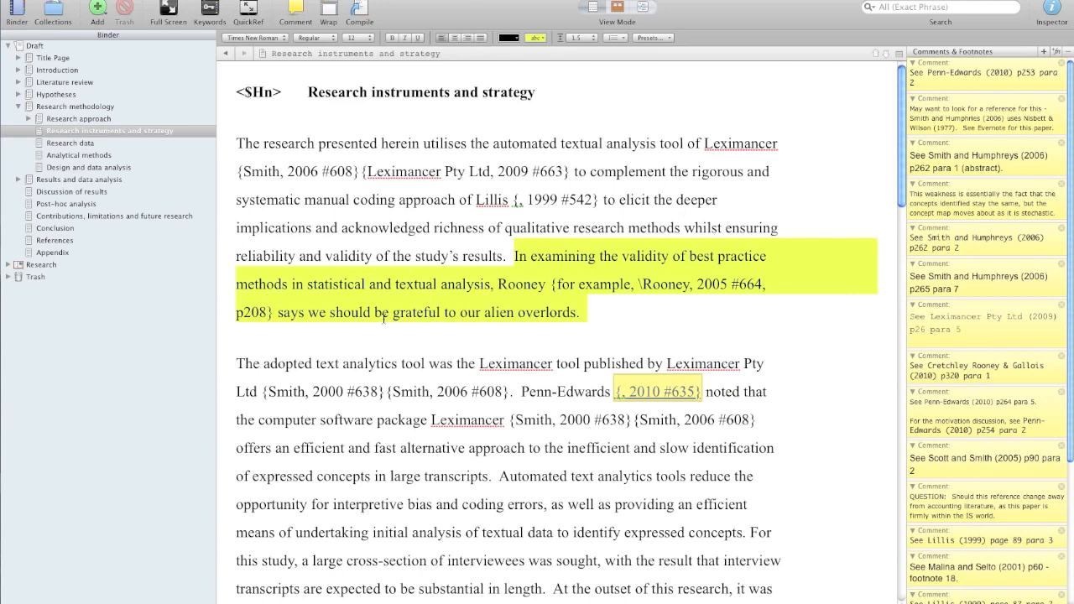
Move the whole #664 citation from after the surname to the end of the sentence, just before the full stop
left_click(552, 283)
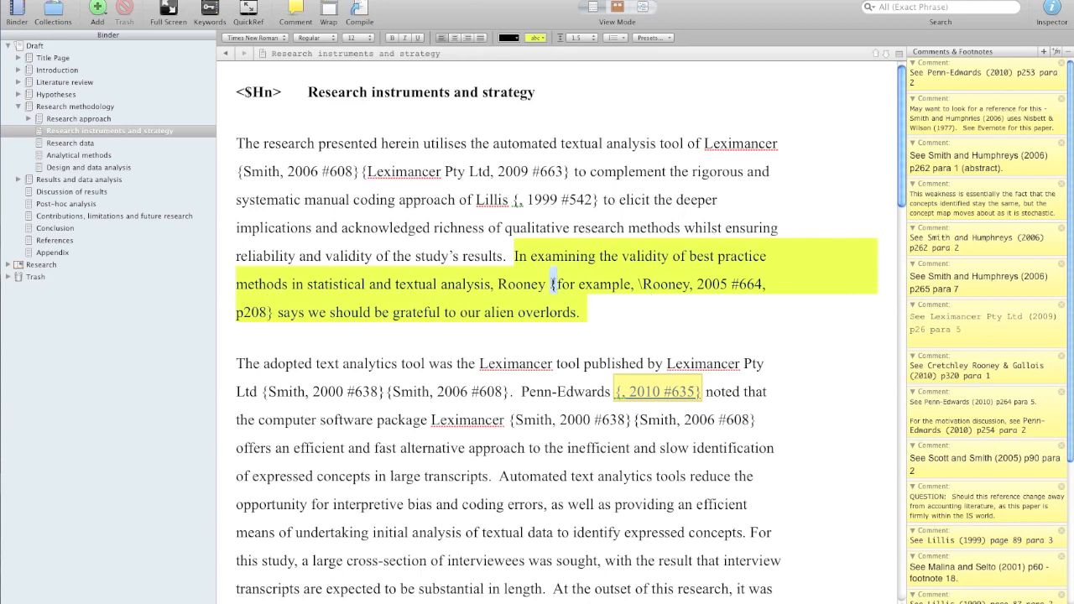
left_click_drag(551, 284, 270, 312)
key("ctrl+c")
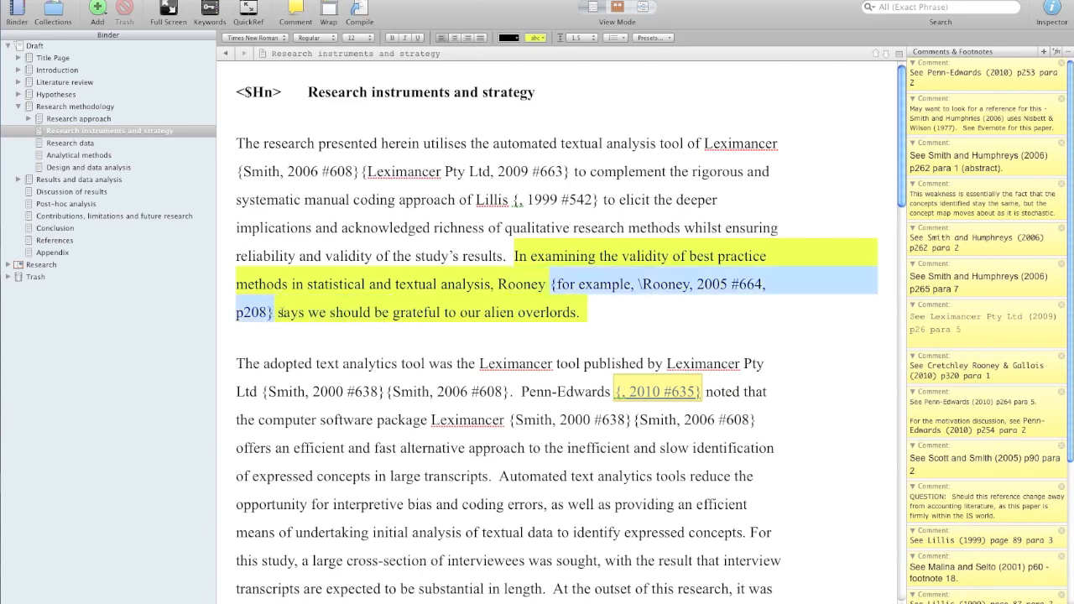
key("BackSpace")
key("Left")
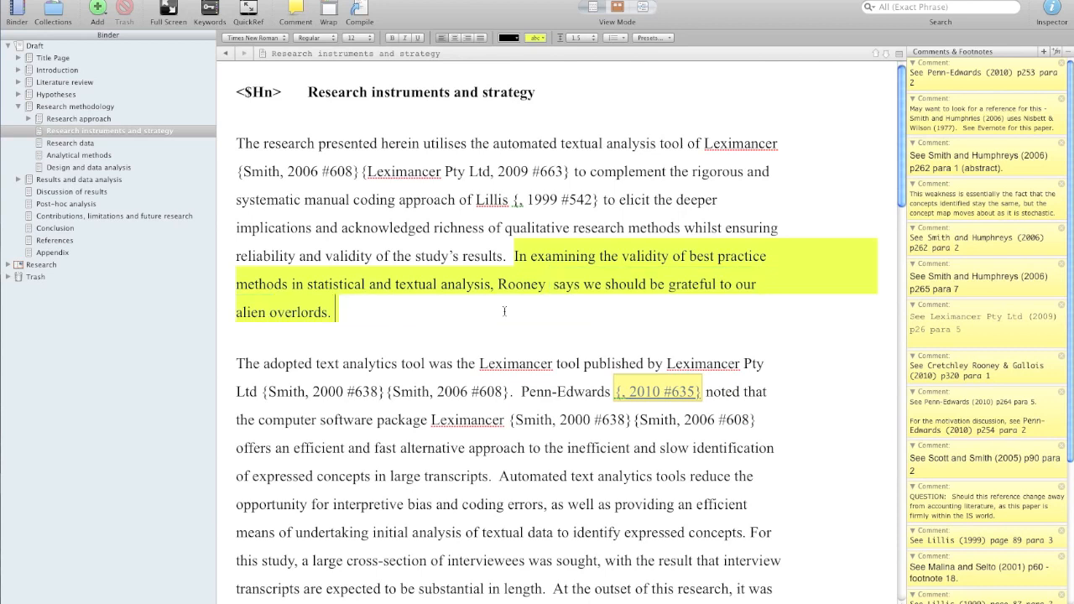
key("ctrl+v")
Delete the author's surname and the extra space before "says" in the highlighted sentence
key("Left")
key("Up")
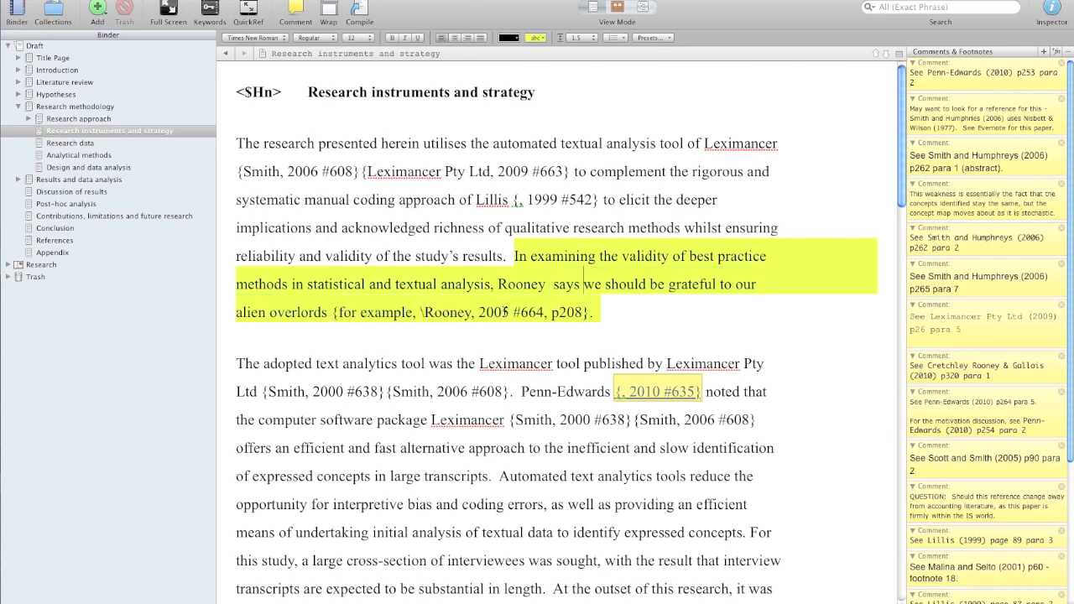
key("Left")
key("Left")
key("Left")
key("Left")
key("BackSpace")
key("BackSpace")
key("BackSpace")
key("BackSpace")
key("BackSpace")
key("BackSpace")
key("BackSpace")
key("BackSpace")
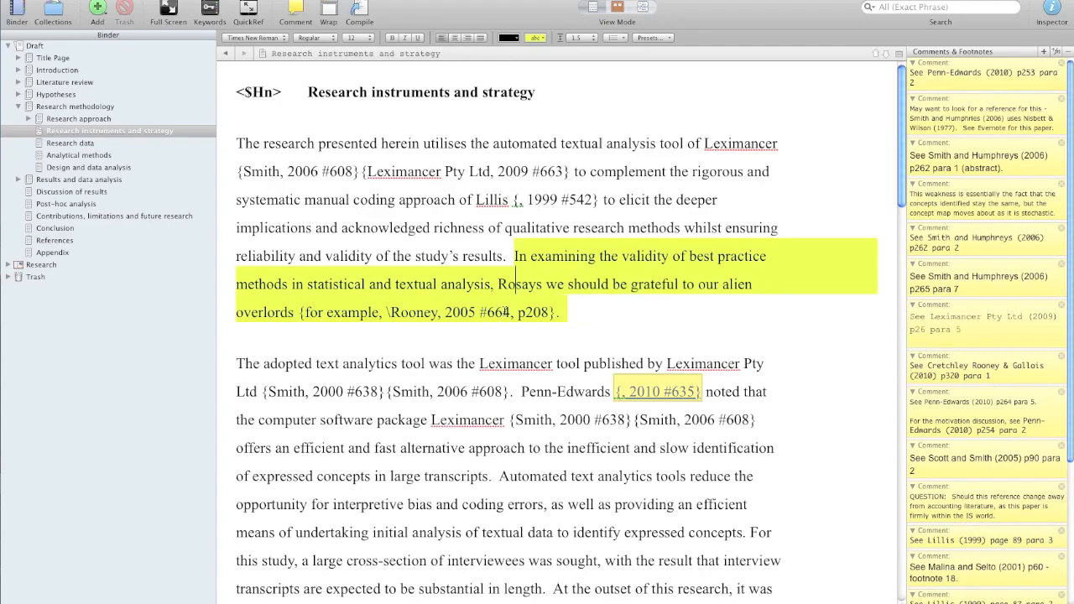
Switch to EndNote, find the 2010 record 635 by author surname, and paste its temporary citation before "says" in the Scrivener sentence
key("super+Tab")
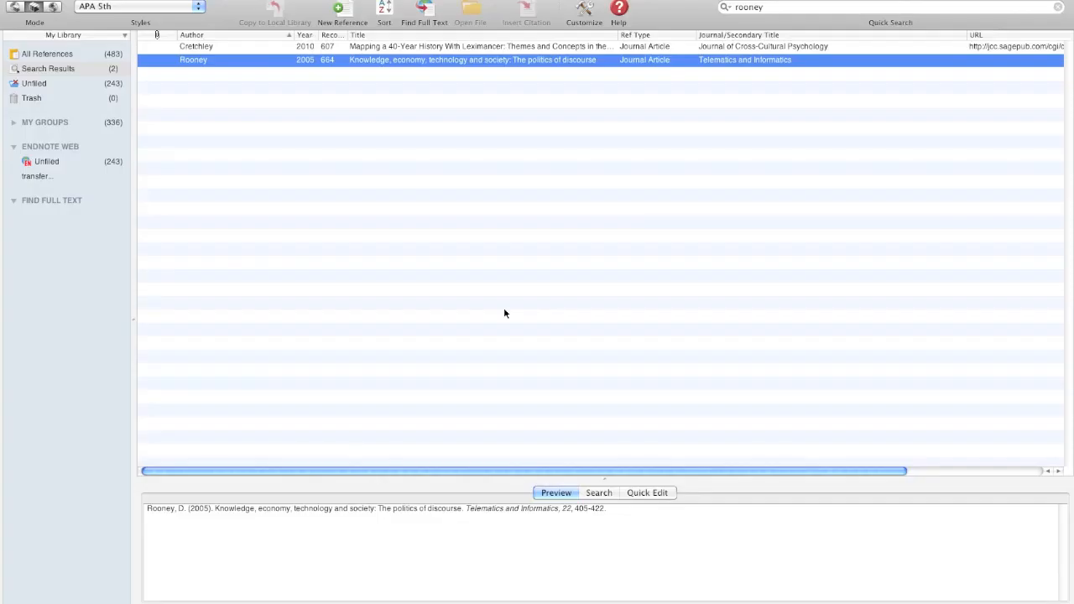
left_click_drag(831, 7, 635, 9)
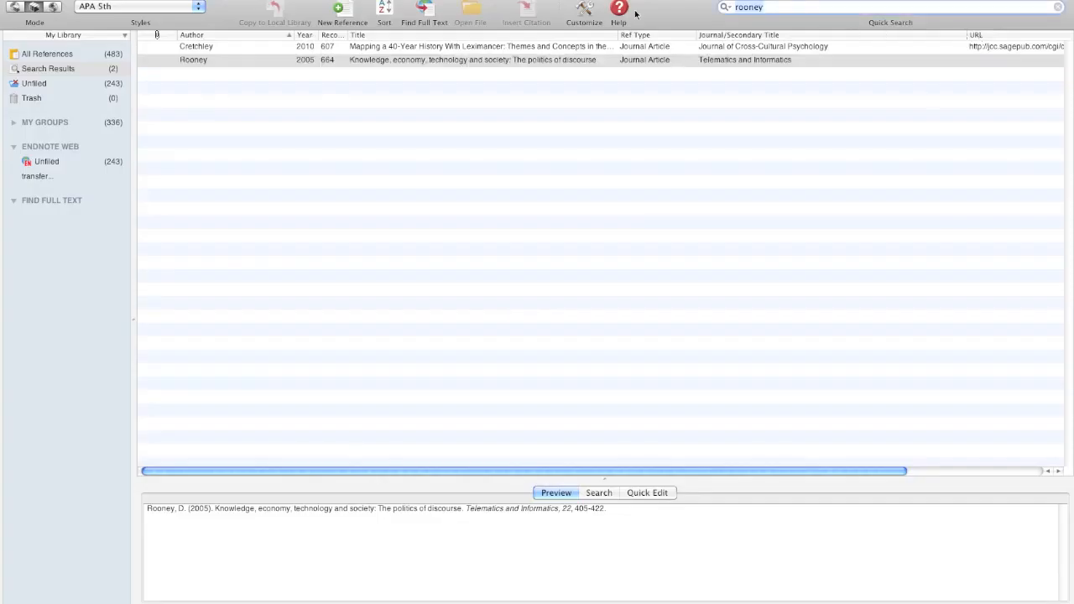
type("penn*")
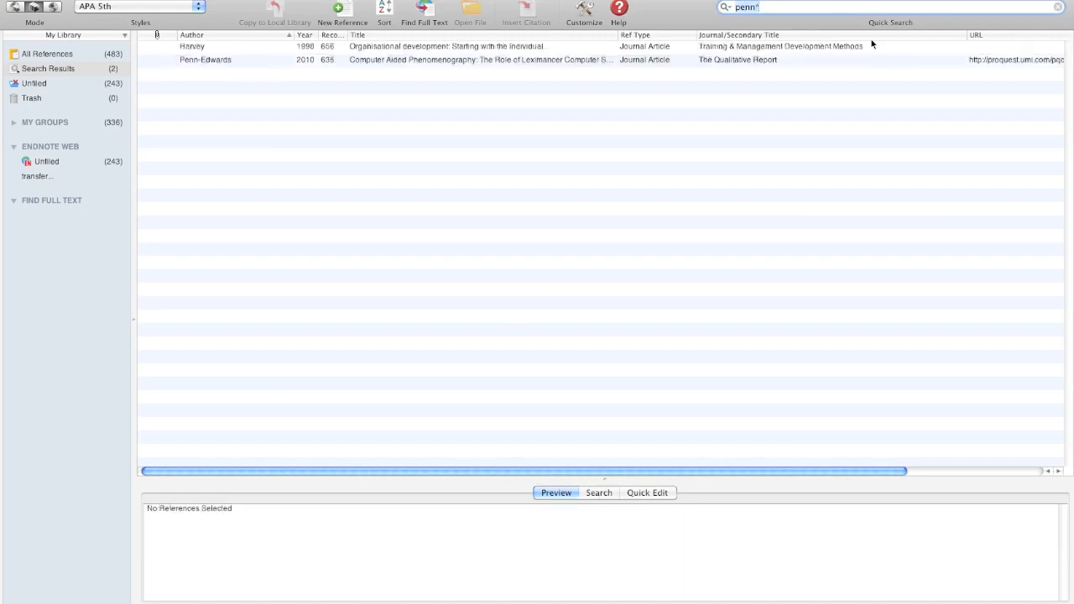
left_click(510, 62)
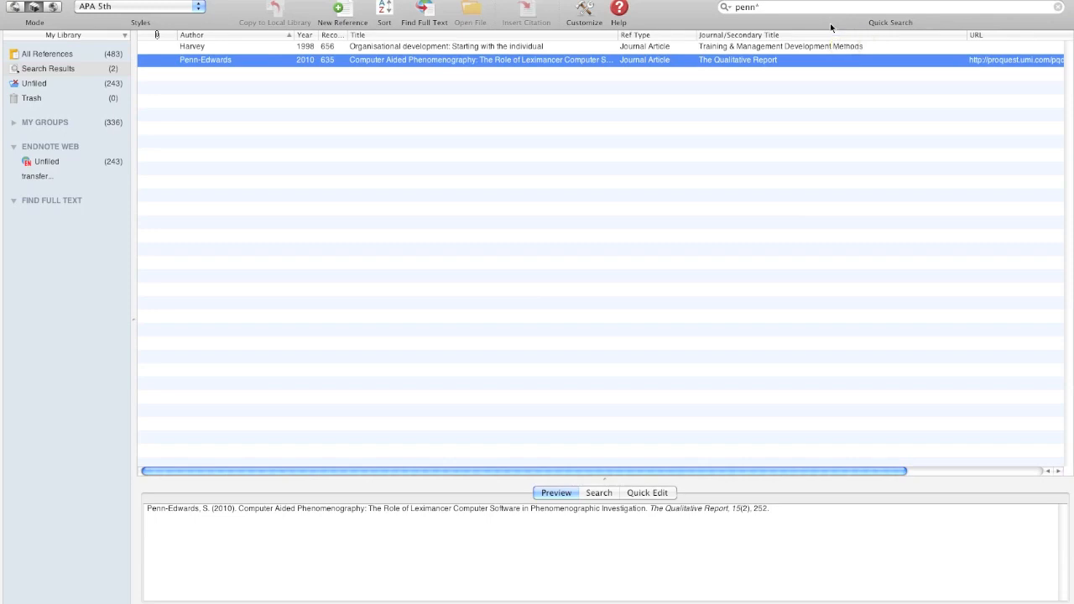
key("super+Tab")
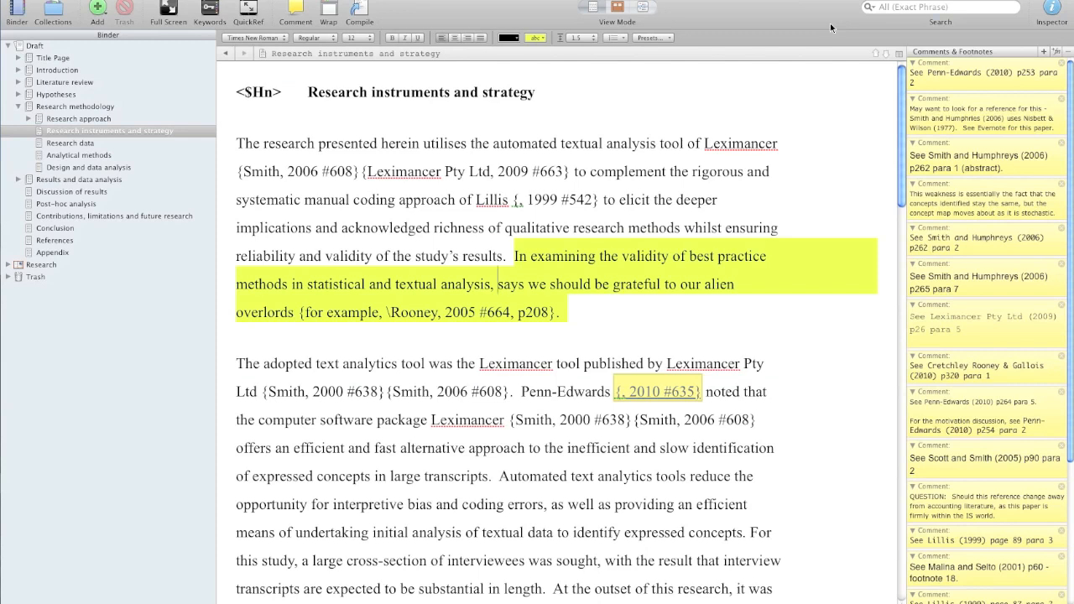
type("{Penn-Edwards, 2010 #635}")
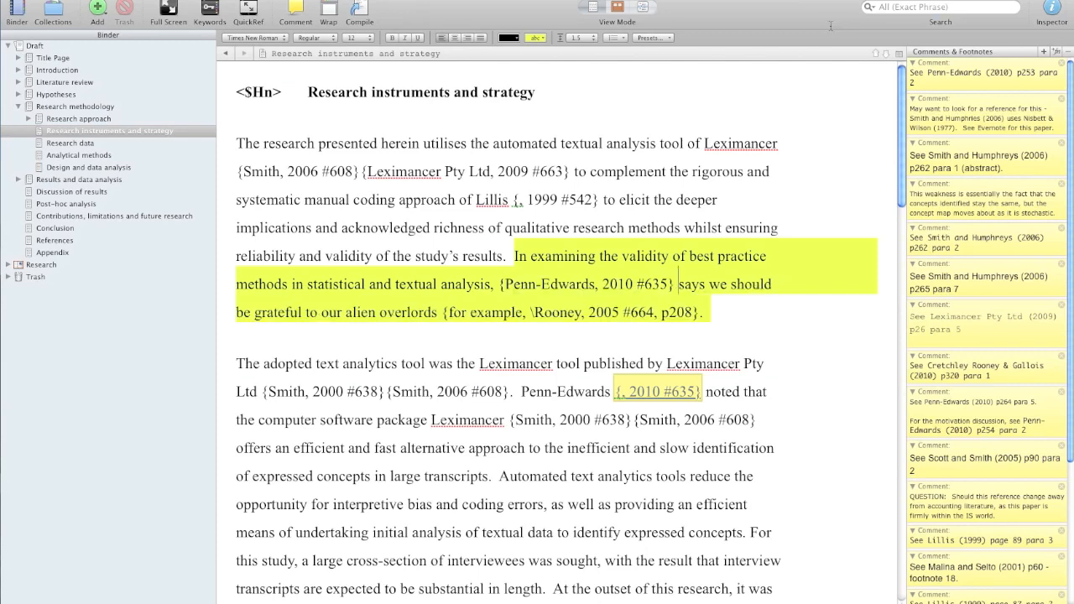
Write the author's surname as running text directly before the new #635 citation
left_click(497, 285)
type("Penn-Edward")
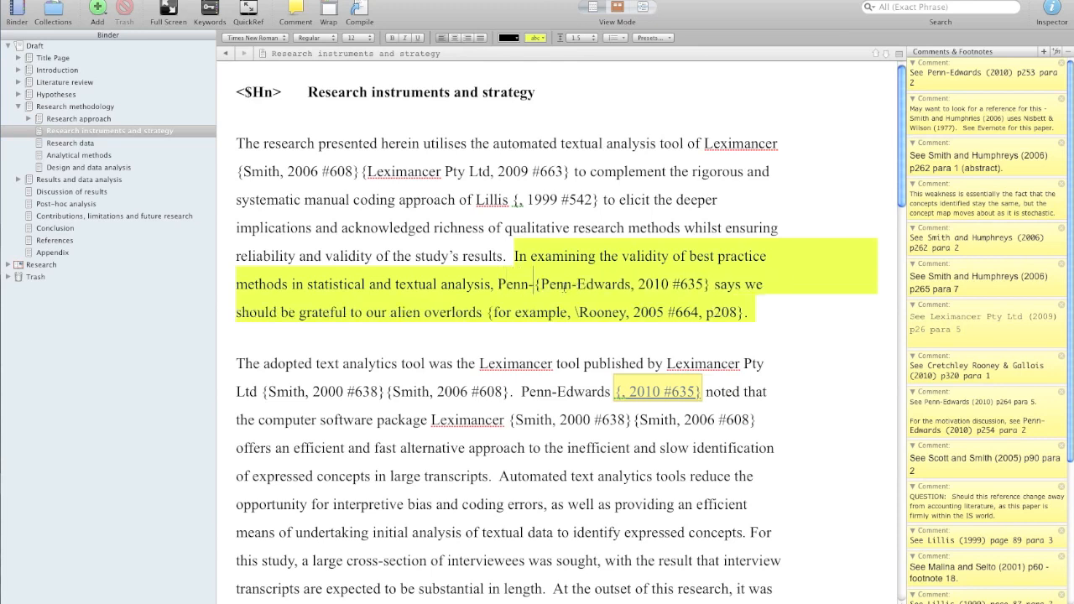
type("s")
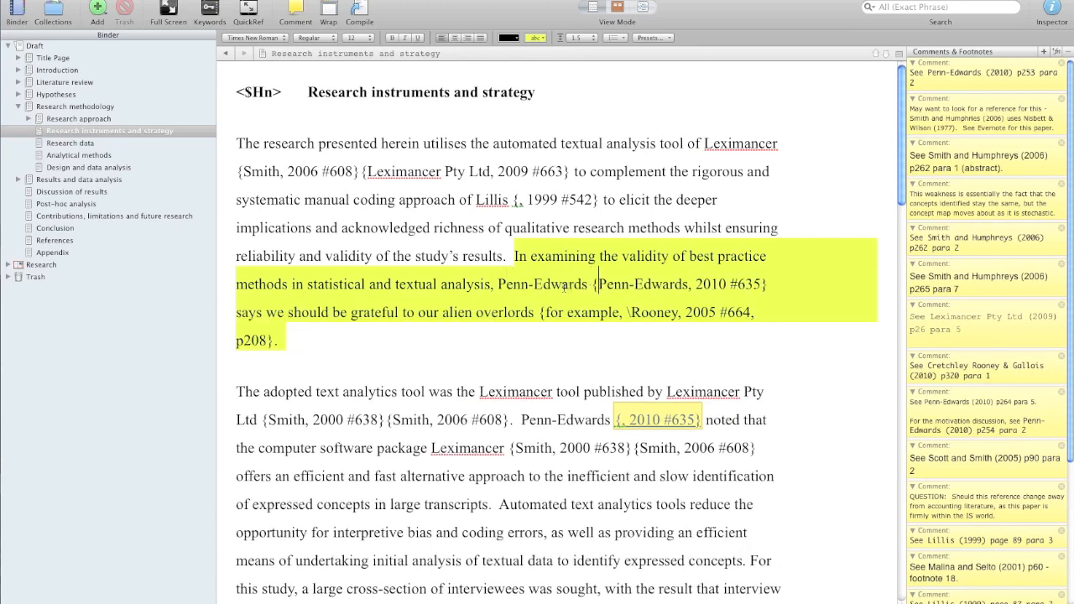
Remove the author's surname from inside the braces so the citation reads {, 2010 #635}
key("Delete")
key("Delete")
key("Delete")
key("Delete")
key("Delete")
key("Delete")
key("Delete")
key("Delete")
key("Delete")
key("Delete")
key("Delete")
key("Delete")
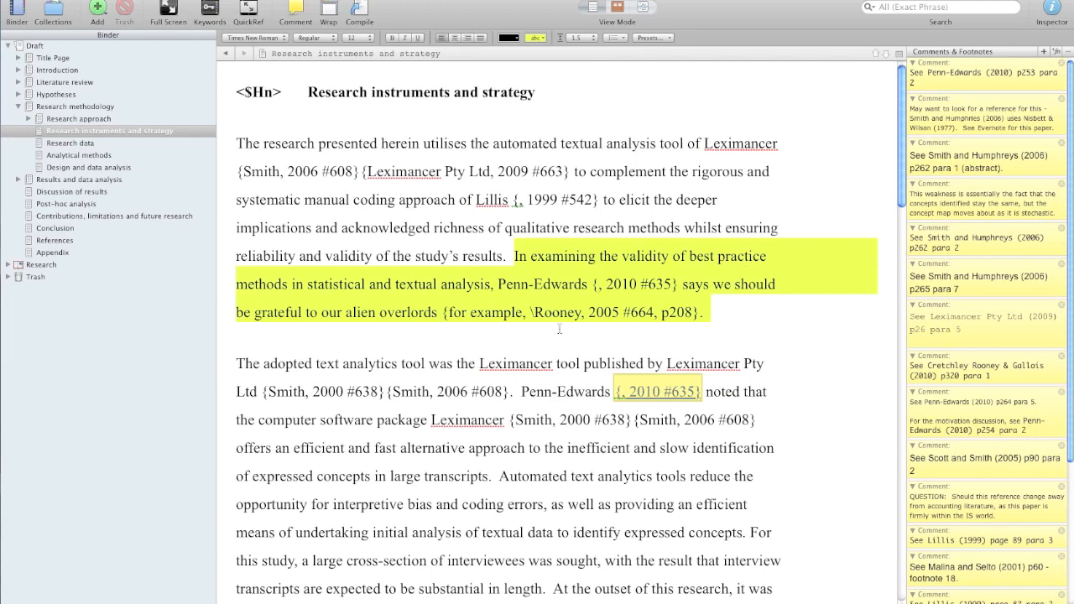
left_click(709, 312)
Open the Compile settings, review the documents included in the draft, and keep Rich Text (.rtf – Word Compatible) as the output format
left_click(101, 0)
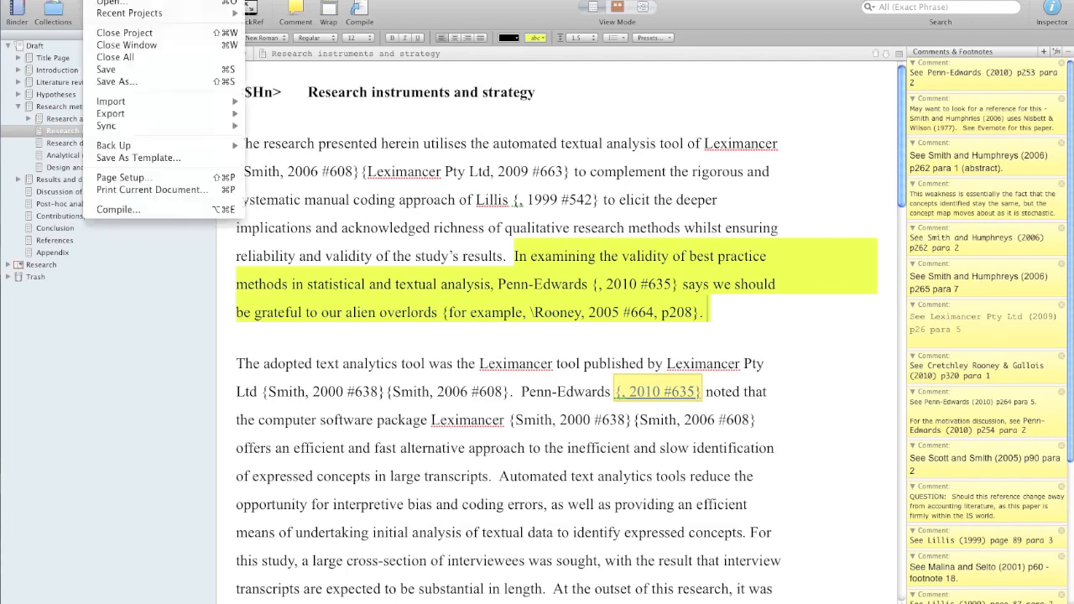
left_click(139, 209)
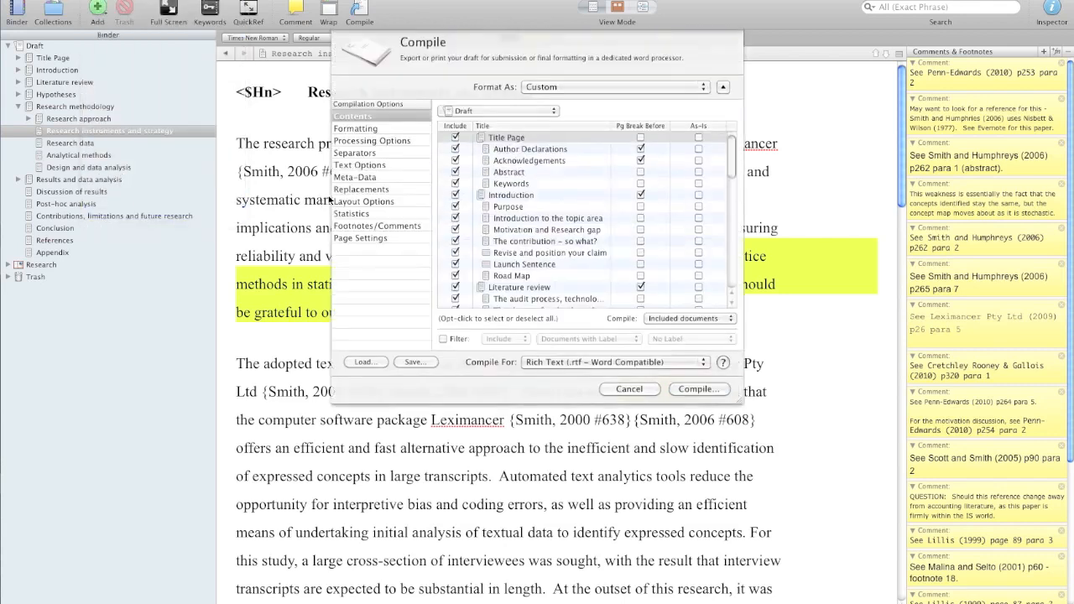
scroll(522, 157, "down", 2)
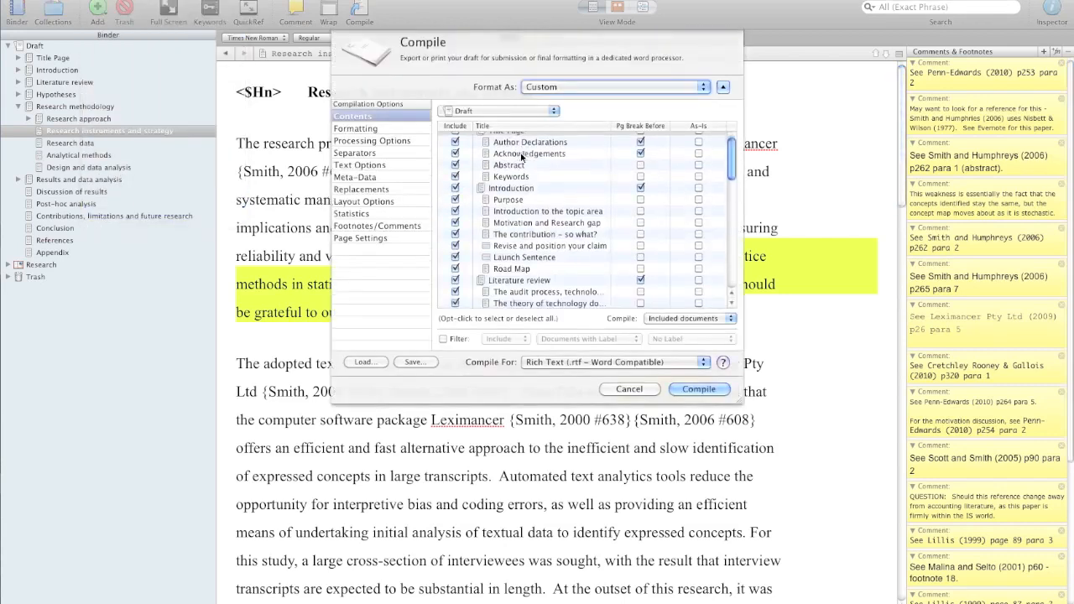
scroll(522, 157, "down", 10)
scroll(520, 151, "up", 12)
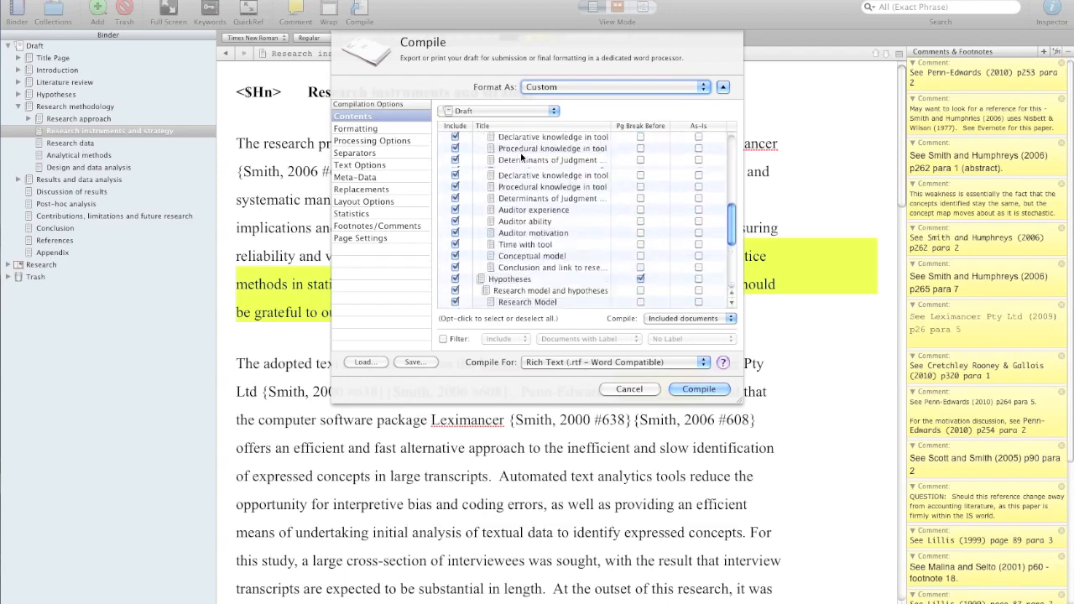
left_click(680, 362)
left_click(680, 358)
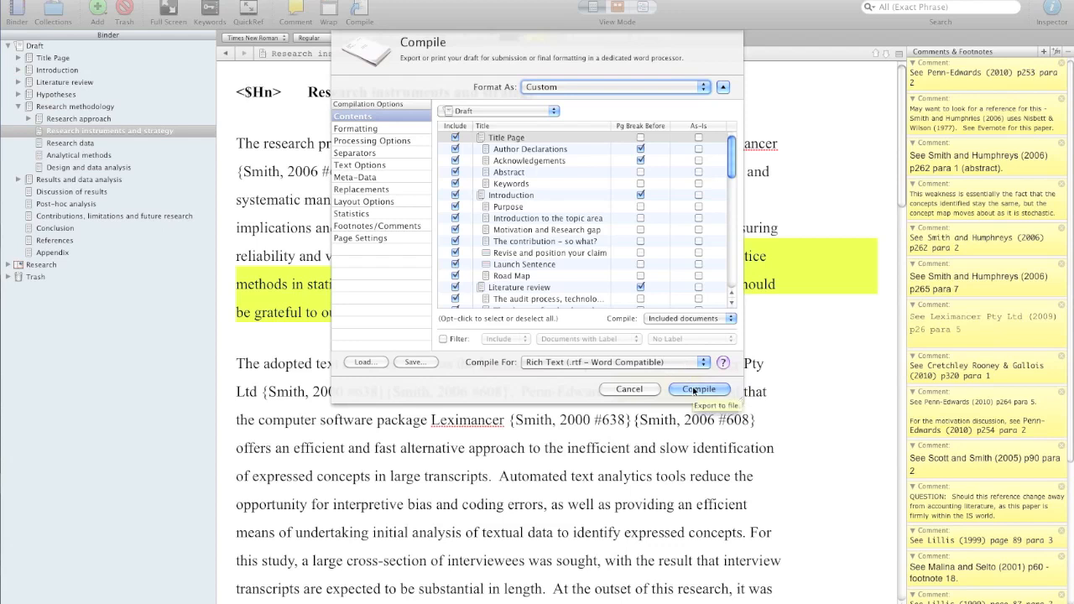
Export the compiled draft as "20110219 Video Draft" in the 2012 Phd folder, replacing the existing file
left_click(696, 390)
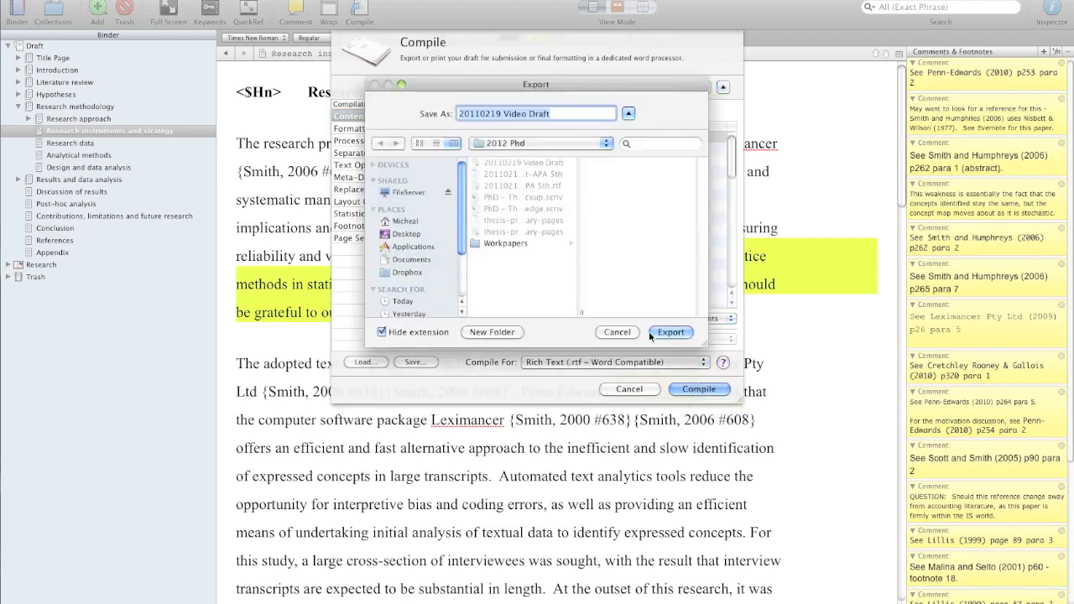
left_click(670, 332)
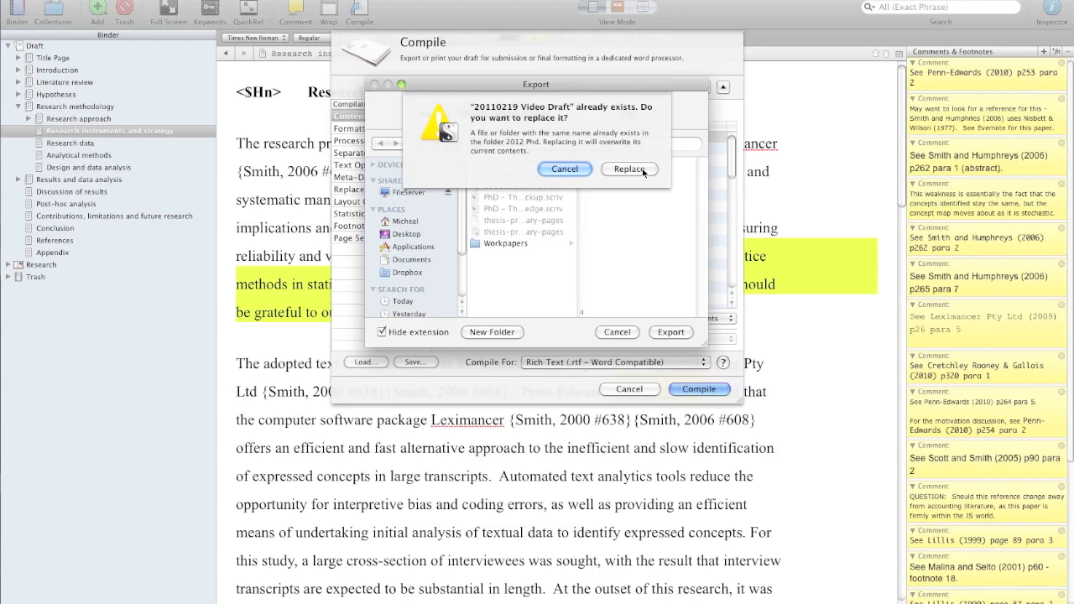
left_click(643, 171)
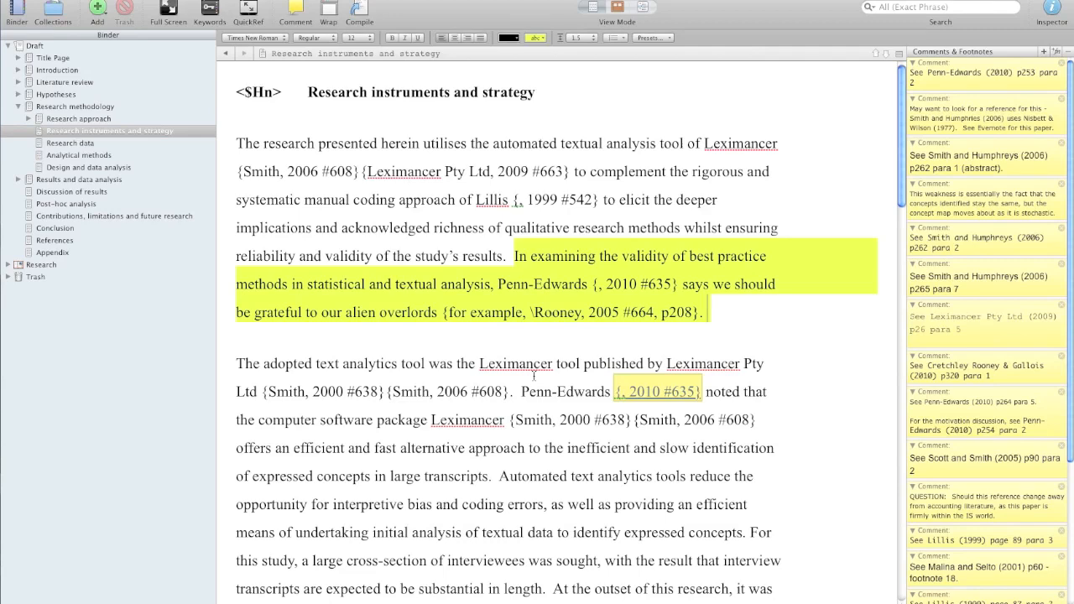
Switch to EndNote, run Format Paper on "20110219 Video Draft", and review the list of citation matches
key("super+Tab")
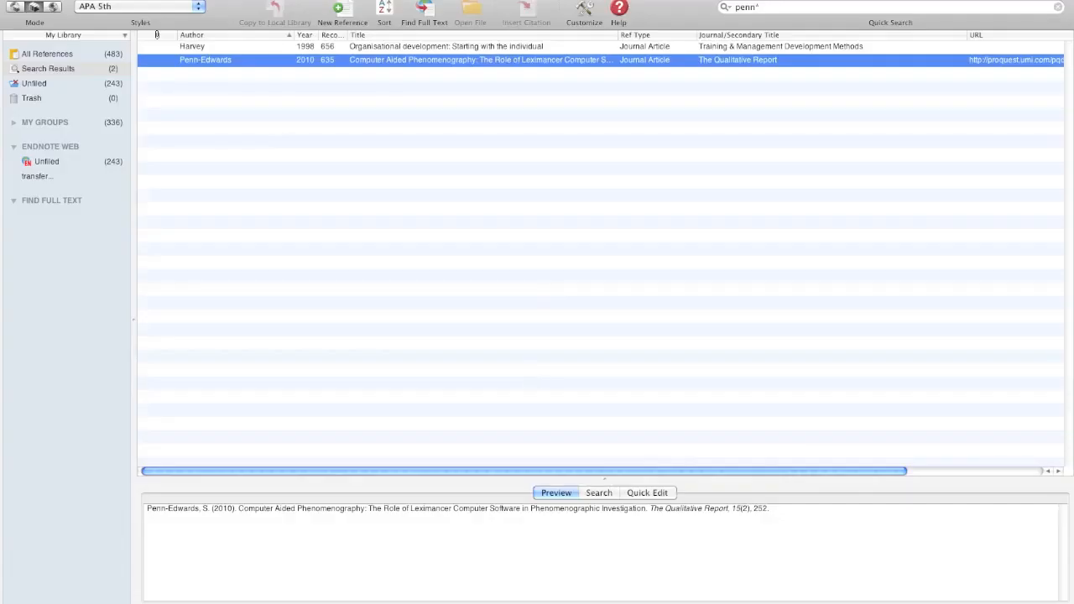
left_click(305, 0)
mouse_move(270, 0)
mouse_move(294, 30)
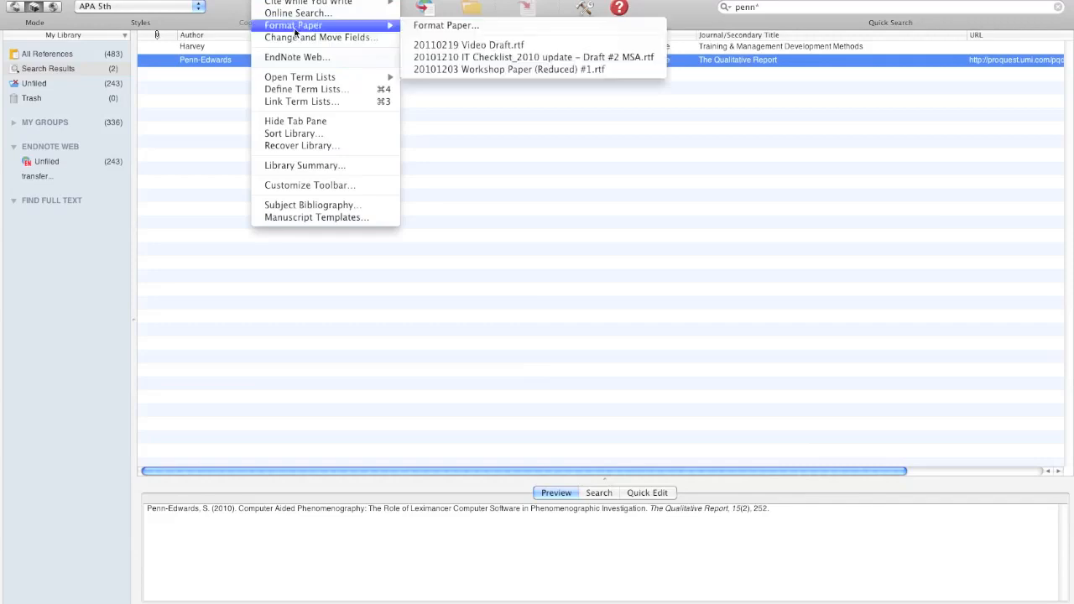
left_click(446, 25)
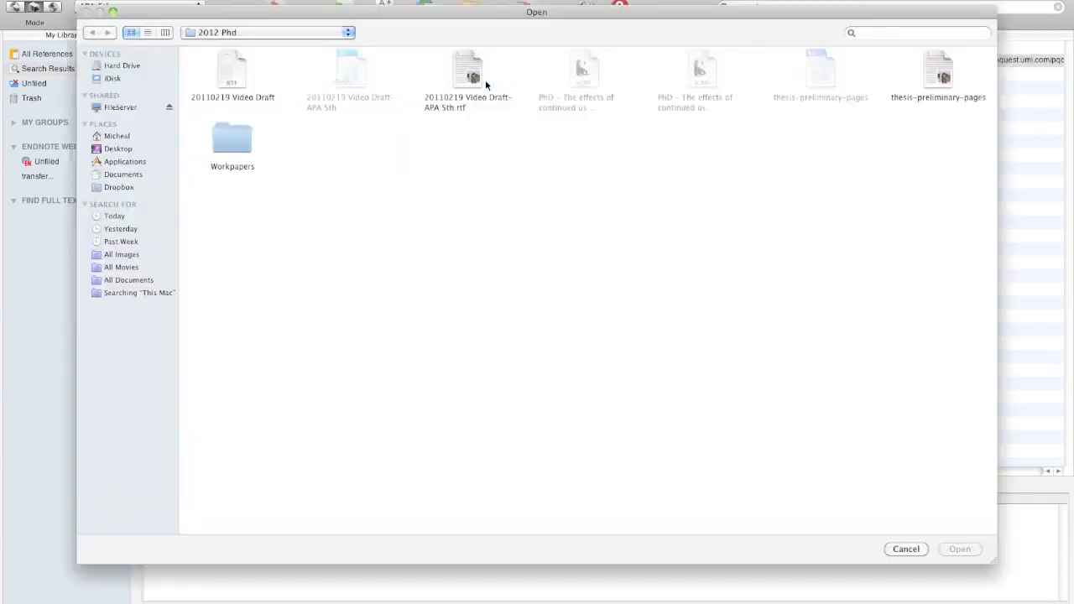
double_click(233, 76)
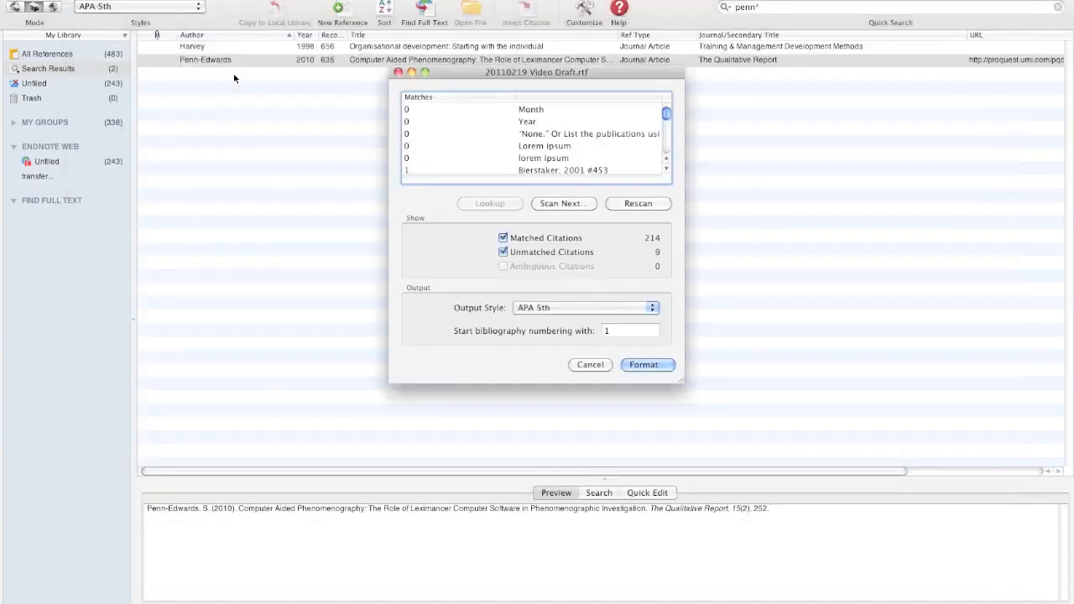
scroll(425, 134, "down", 8)
scroll(425, 134, "up", 8)
scroll(425, 134, "down", 1)
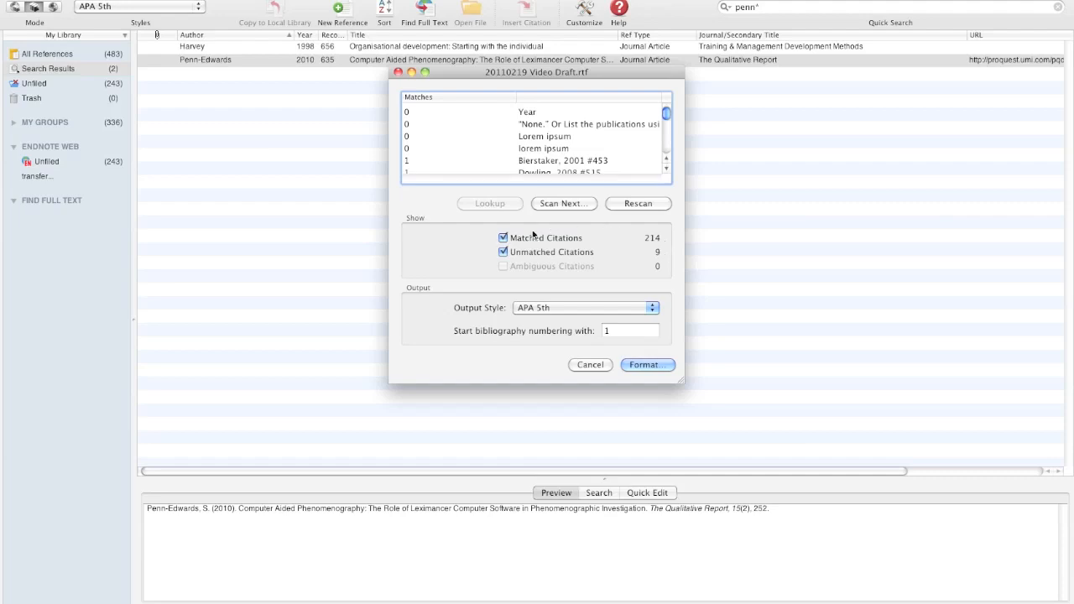
Format the paper in the APA 5th style and save it as "20110219 Video Draft-APA 5th.rtf", replacing the existing file
left_click(637, 364)
left_click(571, 199)
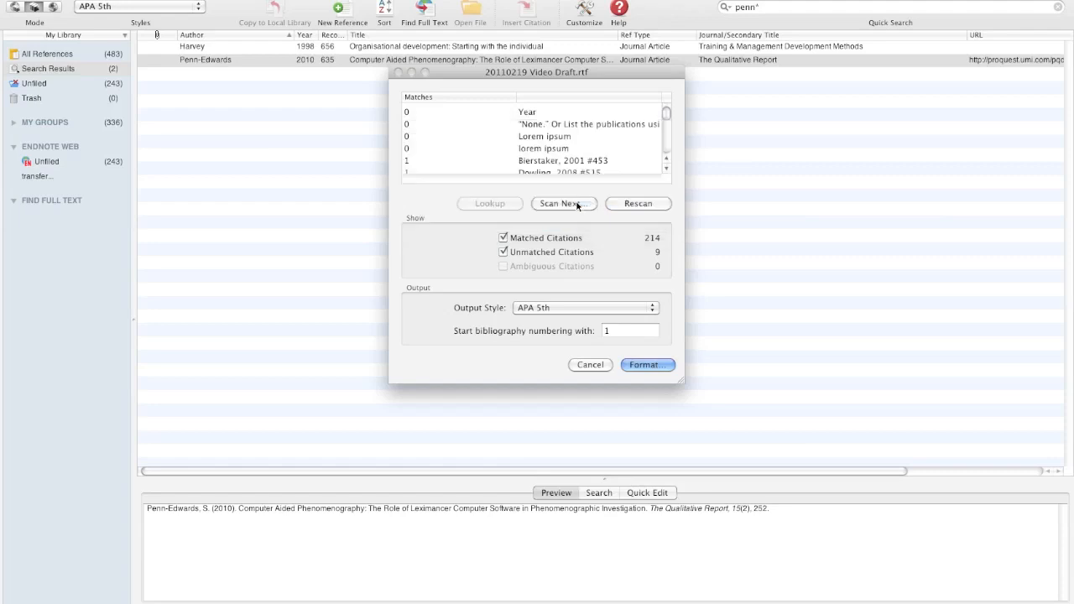
left_click(669, 323)
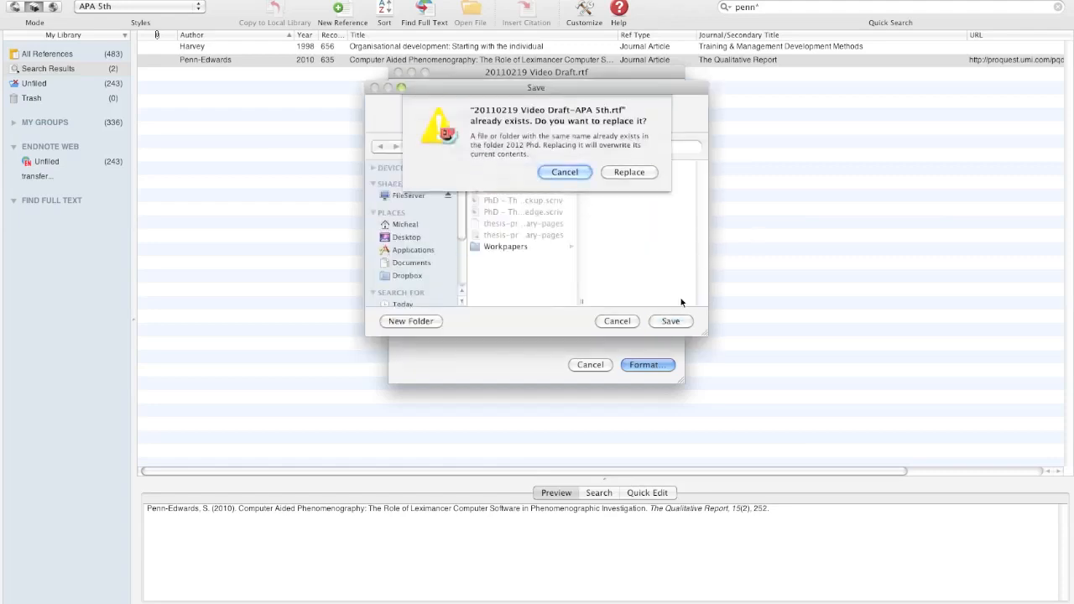
left_click(630, 173)
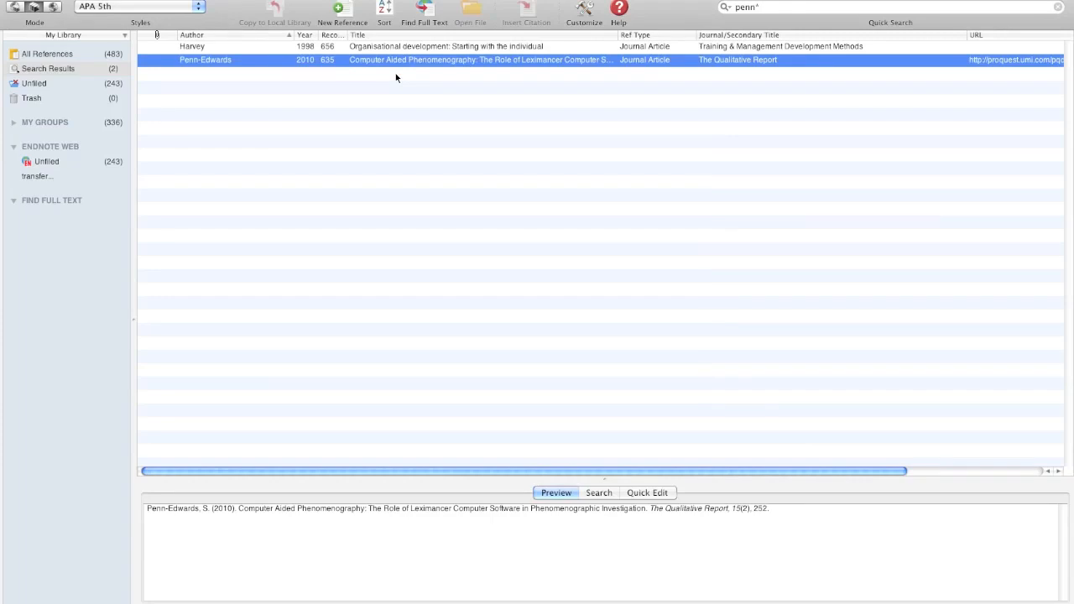
Switch to Finder and move the old Word document "20110219 Video Draft-APA 5th" in the 2012 Phd folder to the Trash
key("super+Tab")
key("super+Tab")
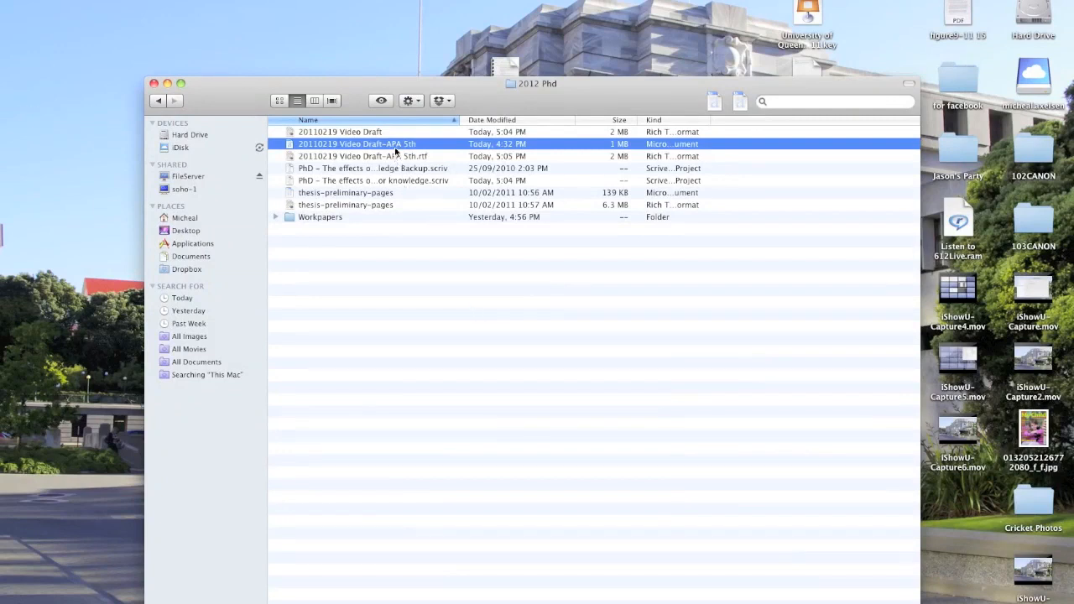
key("super+BackSpace")
Open "20110219 Video Draft-APA 5th.rtf" in Microsoft Word (14.0.2) instead of the default TextEdit
key("Down")
key("Down")
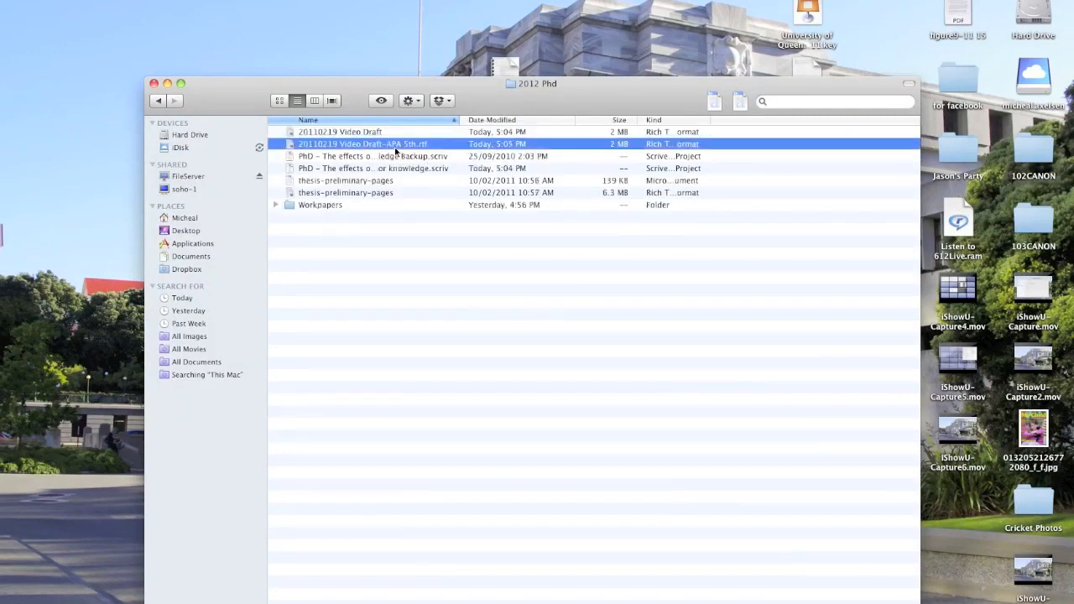
double_click(395, 148)
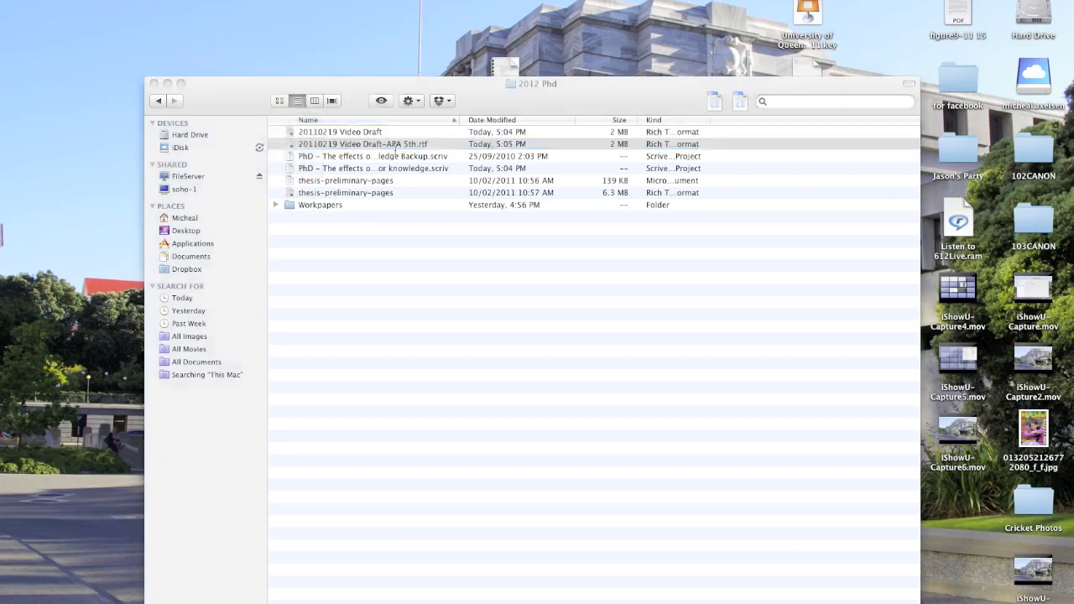
key("super+w")
right_click(395, 150)
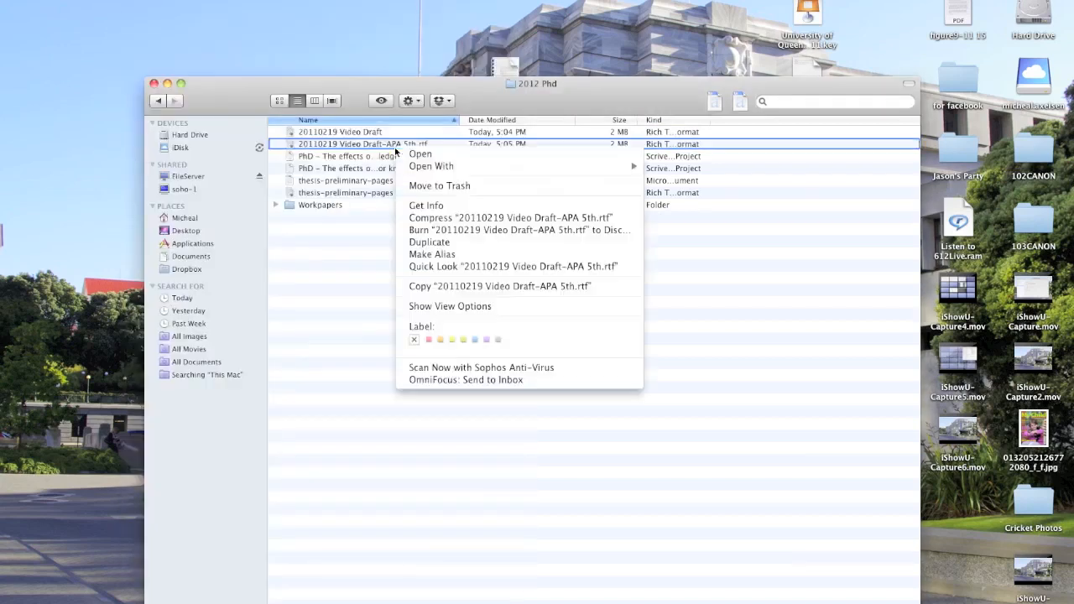
mouse_move(453, 167)
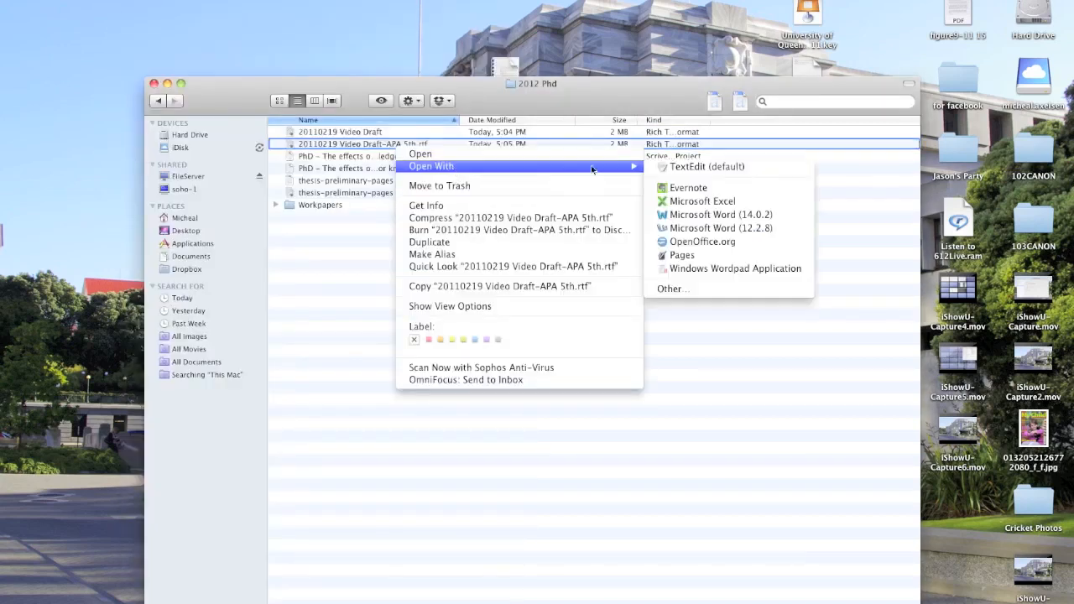
left_click(742, 217)
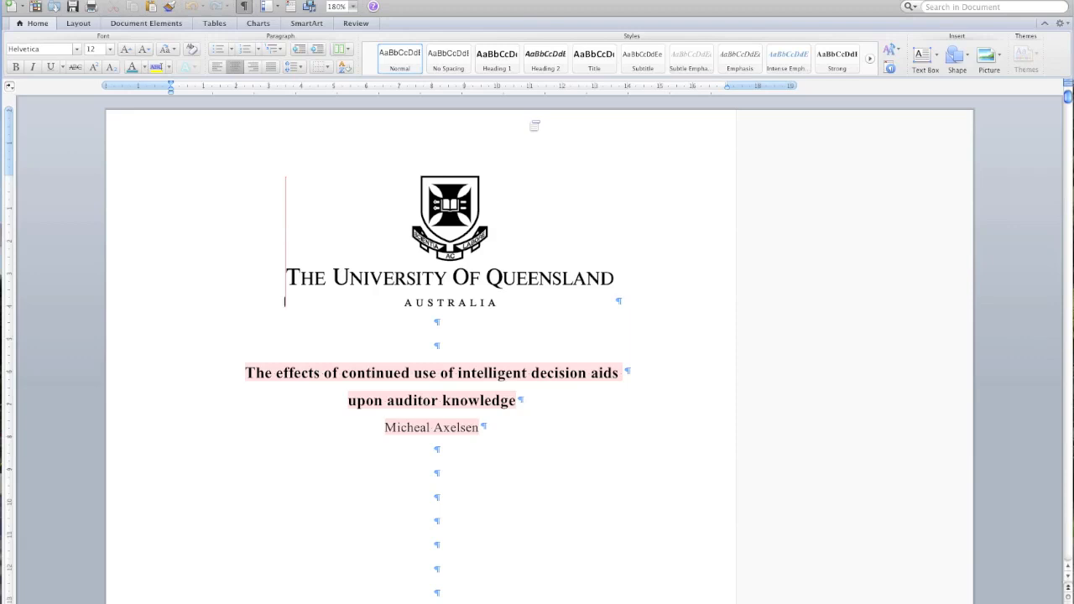
Delete all the comments in the formatted Word document
left_click(354, 24)
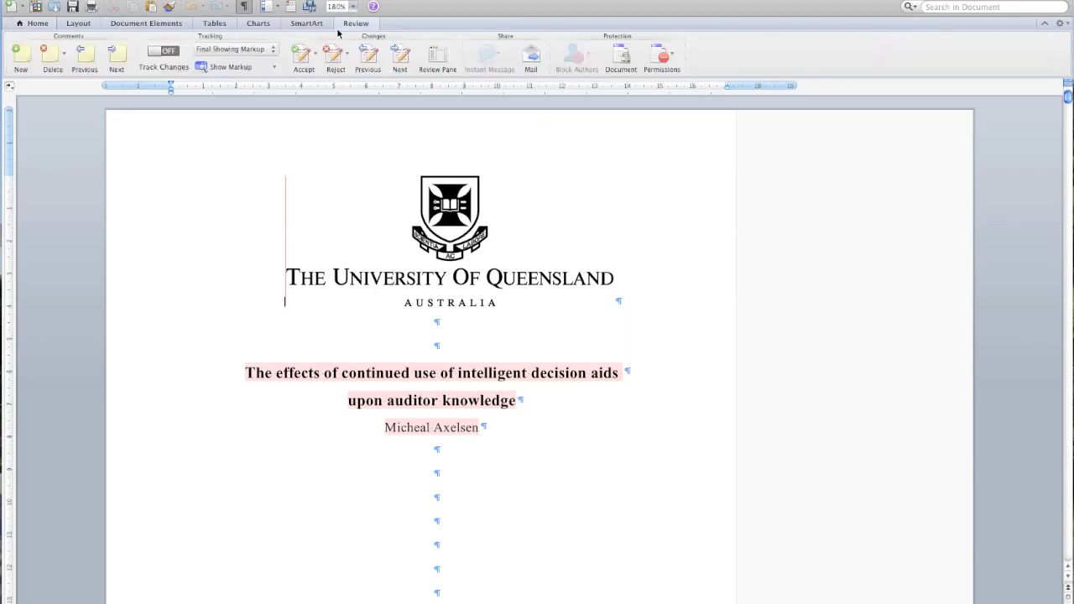
left_click(111, 57)
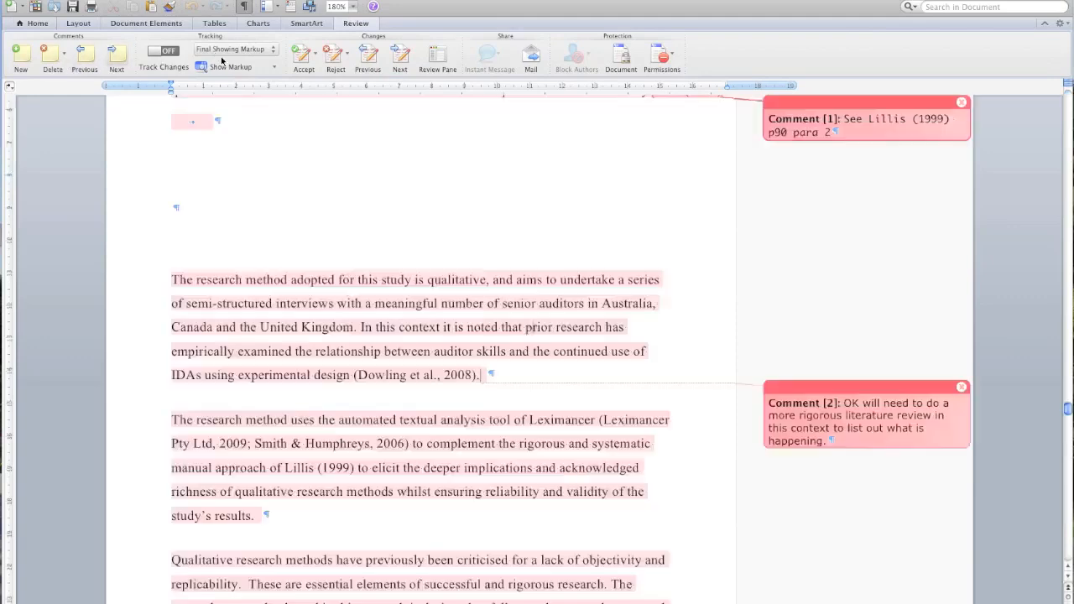
left_click(63, 56)
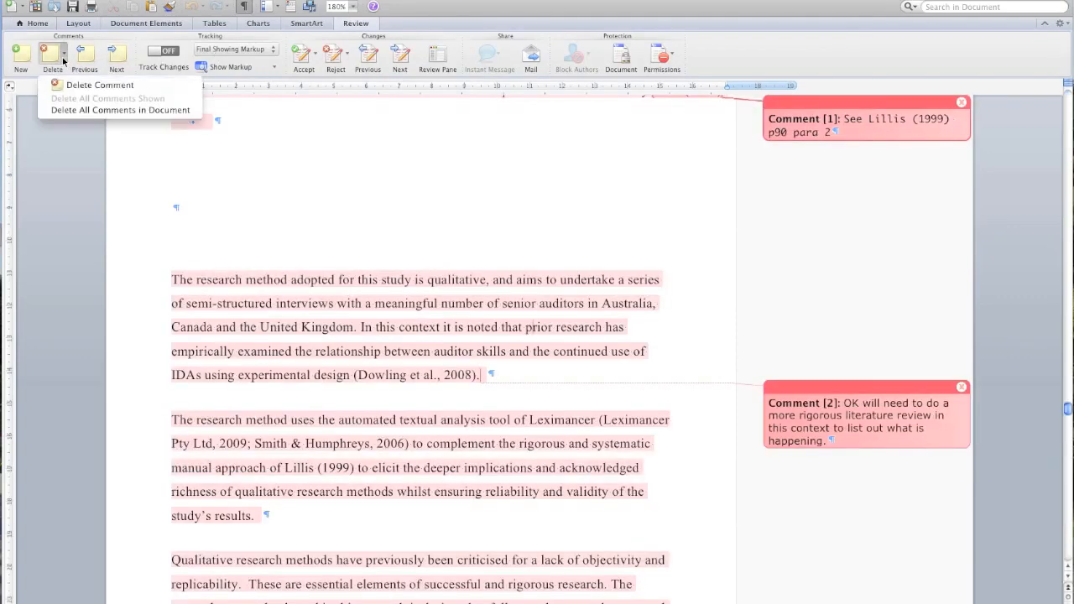
left_click(74, 109)
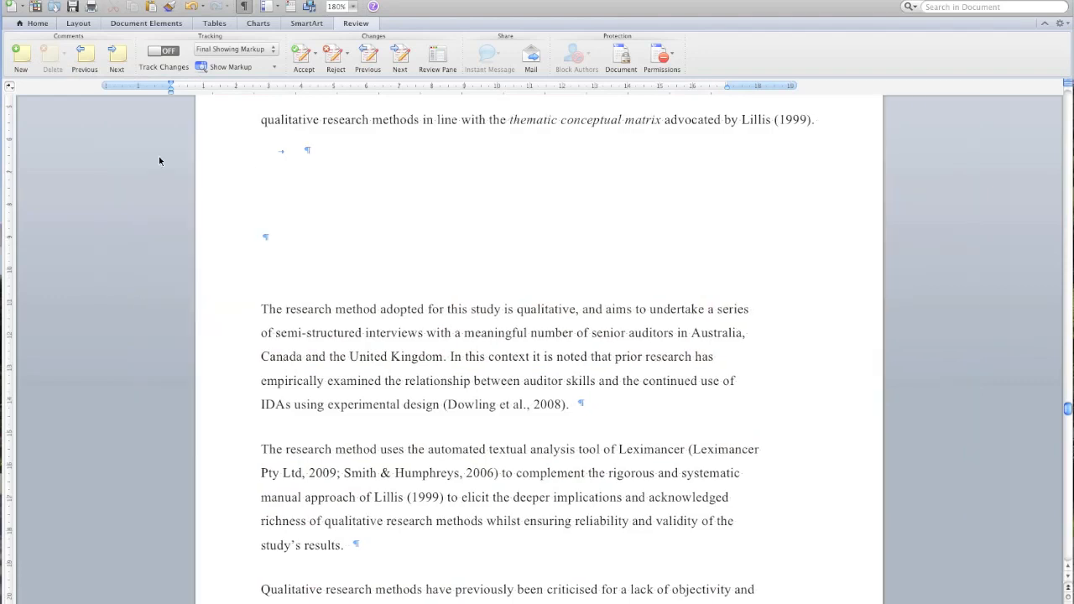
Search the document for "alien" and examine the two formatted citations in the yellow-highlighted sentence
type("allens")
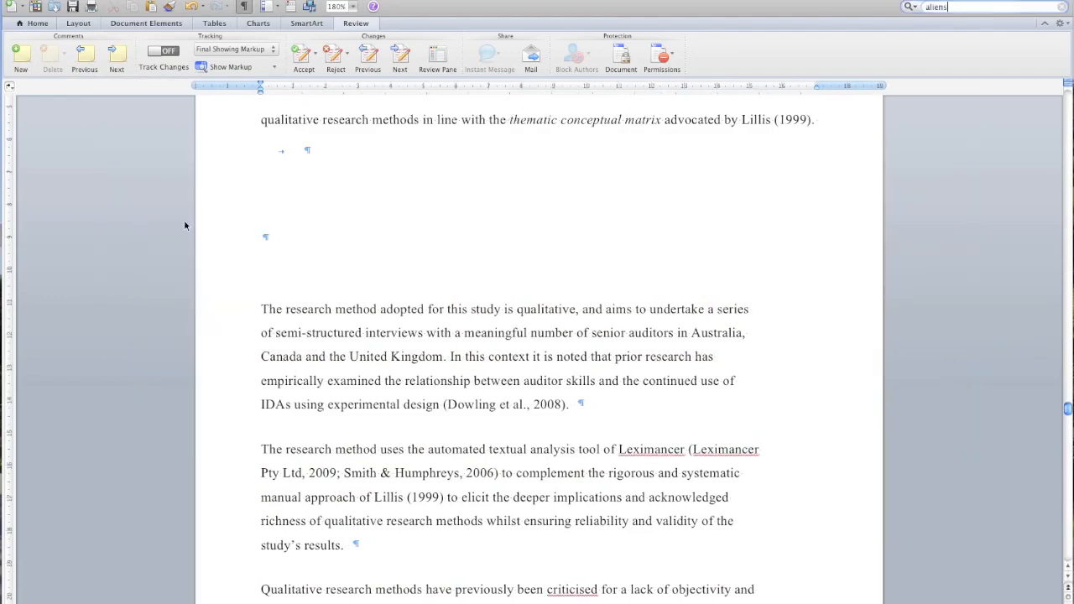
key("BackSpace")
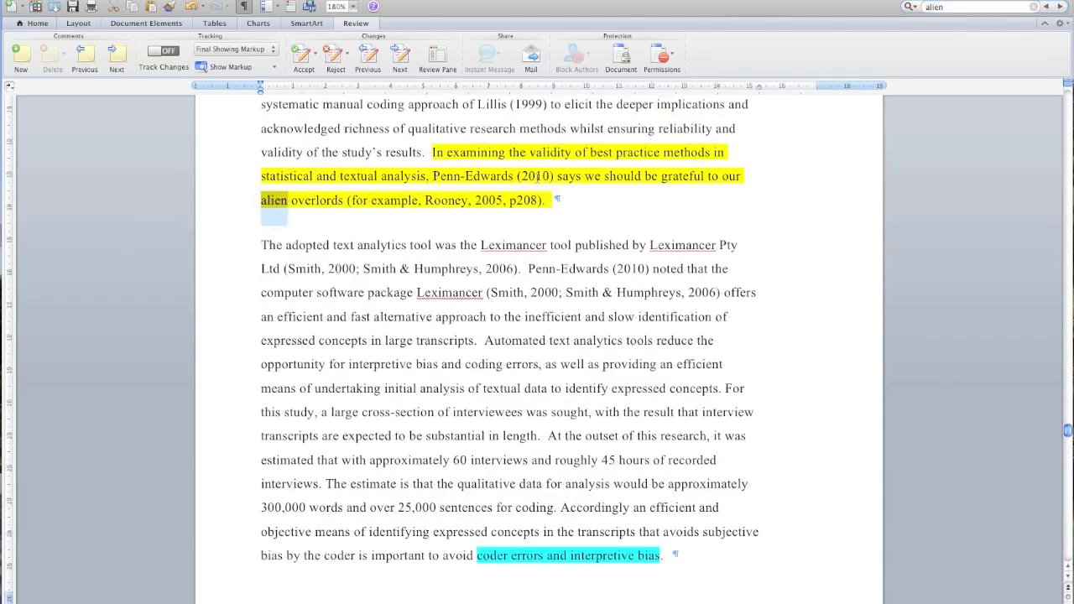
left_click_drag(552, 176, 432, 177)
left_click_drag(551, 201, 357, 204)
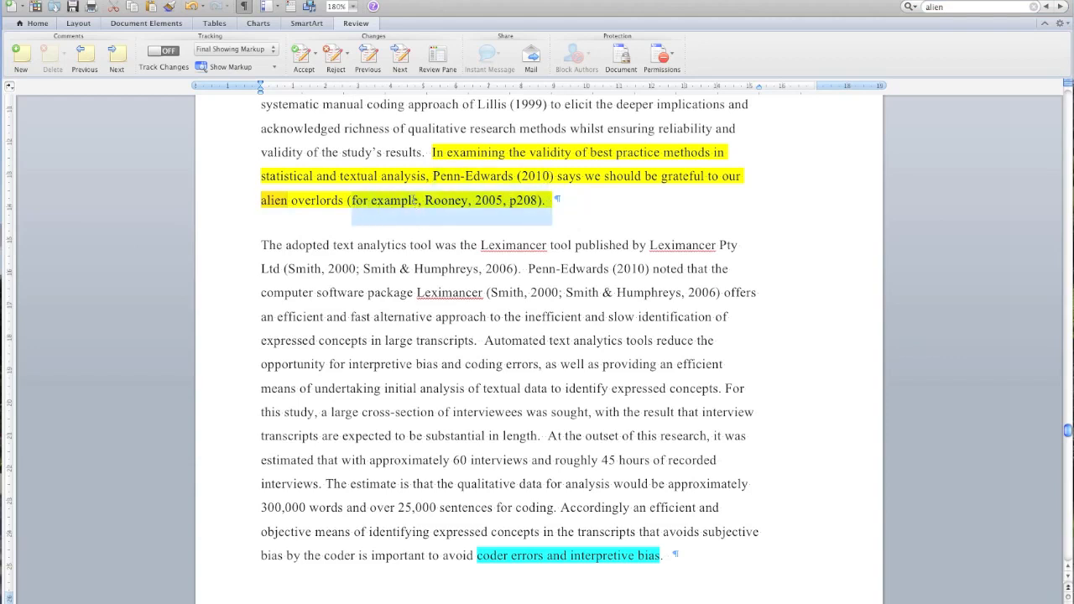
left_click(573, 190)
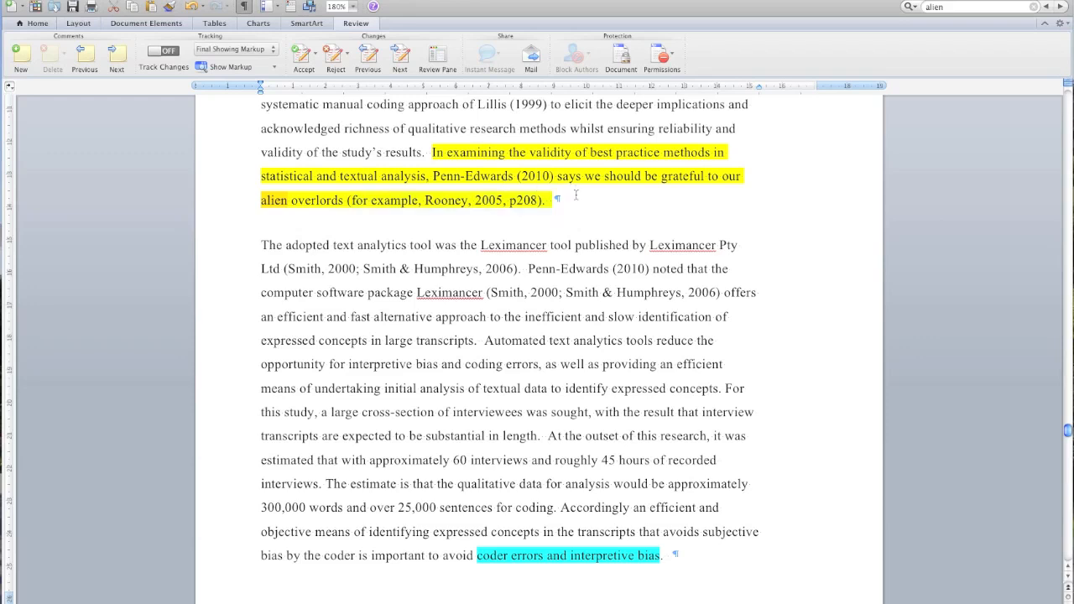
Switch to Scrivener and compare the temporary citations #635 and #664 in the highlighted sentence with their formatted versions
key("super+Tab")
key("super+Tab")
key("super+Tab")
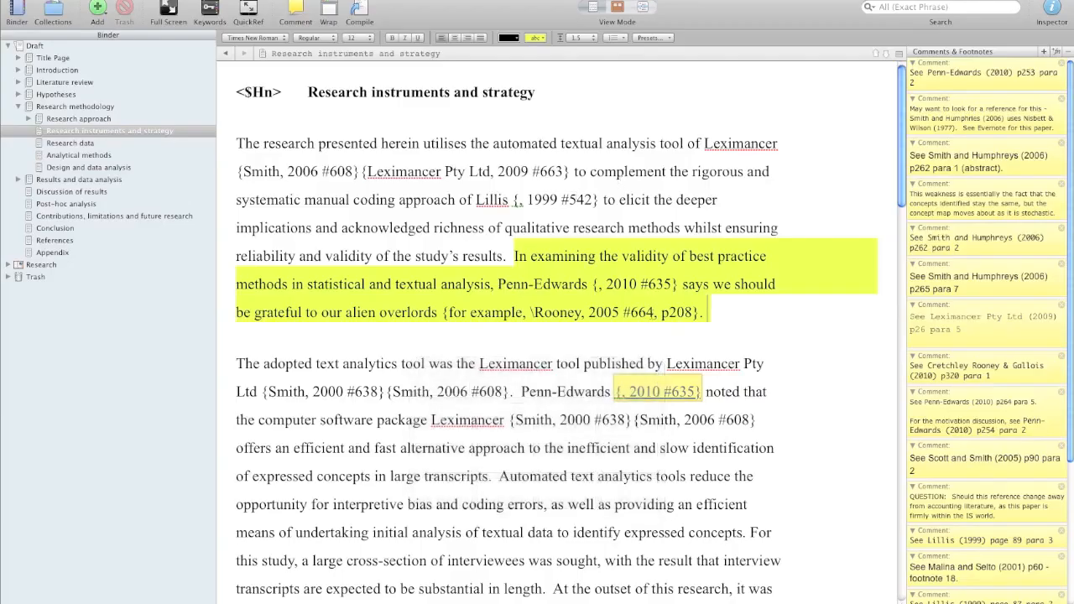
left_click_drag(677, 284, 594, 284)
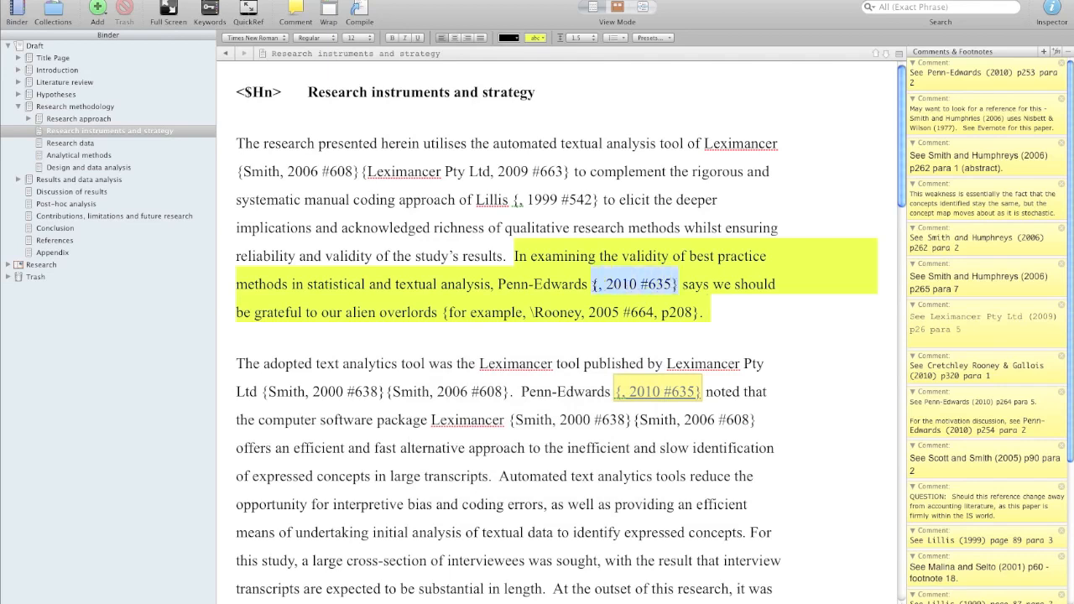
left_click_drag(699, 311, 440, 311)
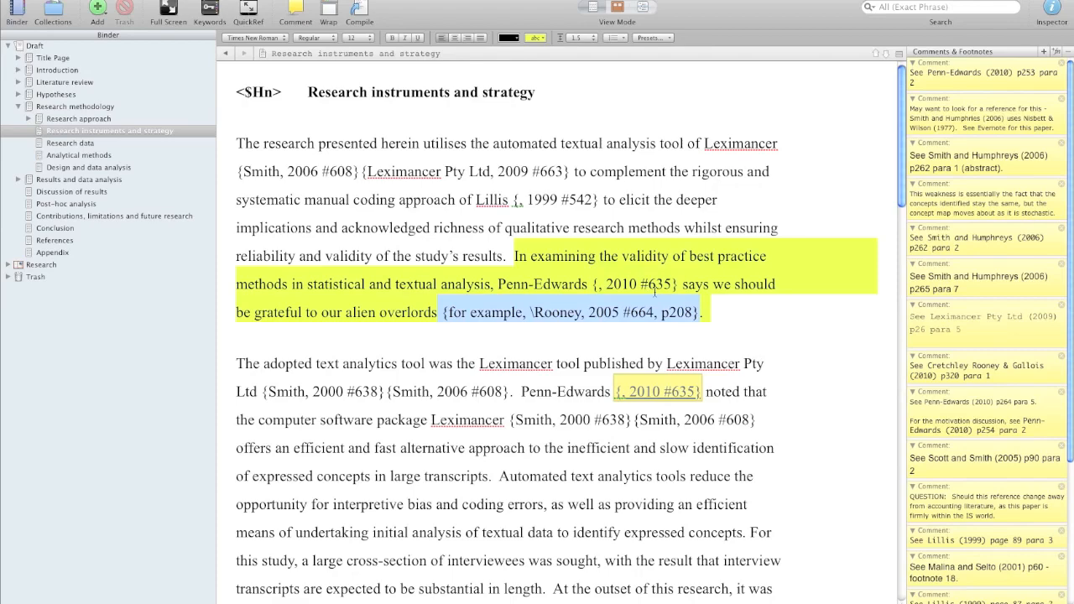
Switch back to Word and review the generated reference list at the end of the document, back to the References heading
key("super+Tab")
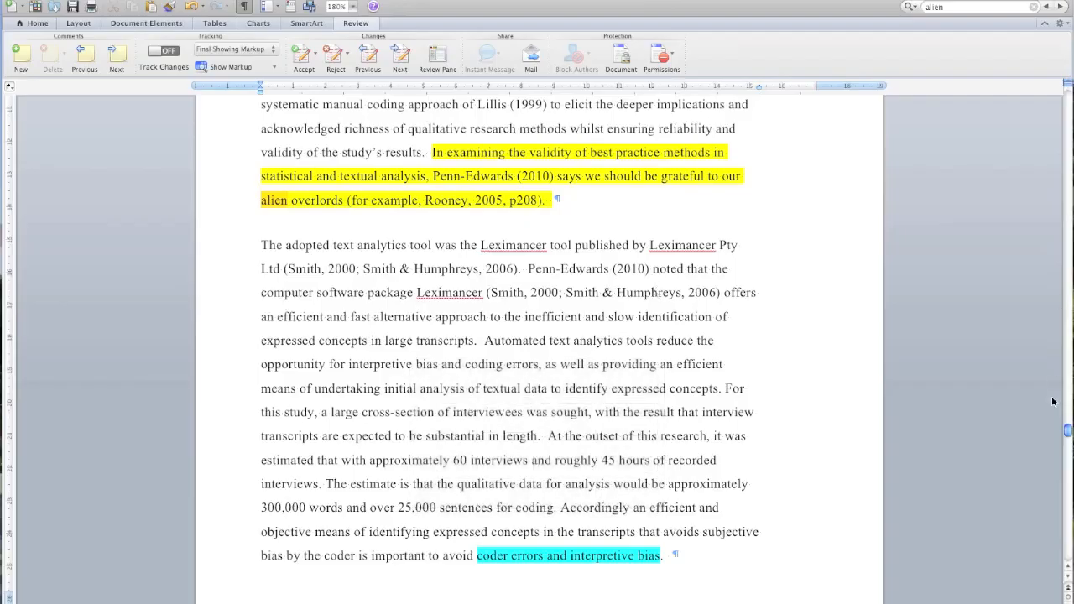
left_click_drag(1067, 434, 1067, 560)
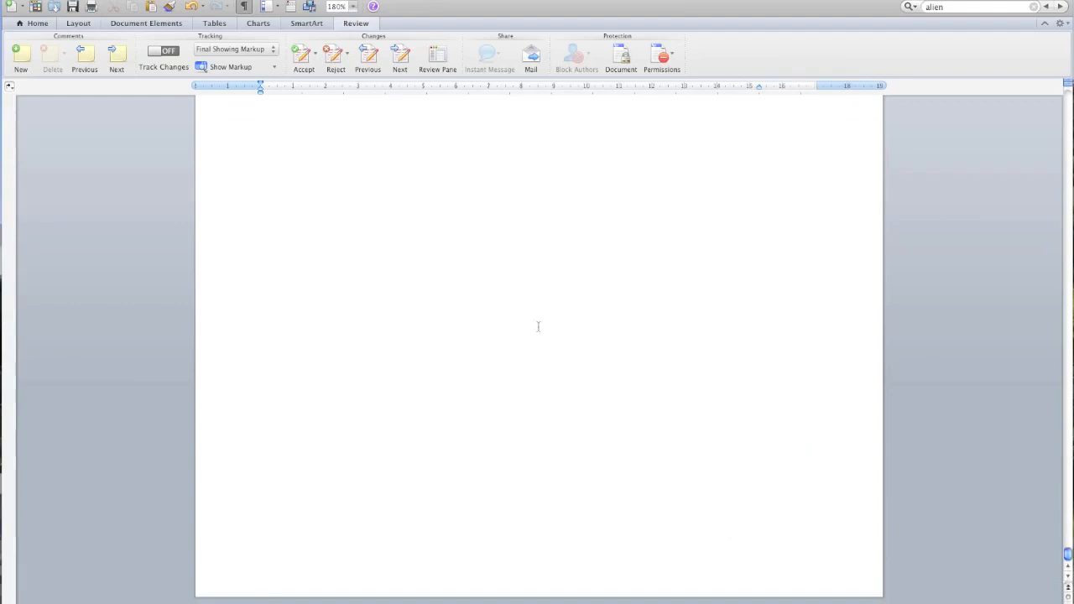
scroll(538, 327, "up", 6)
scroll(538, 326, "up", 12)
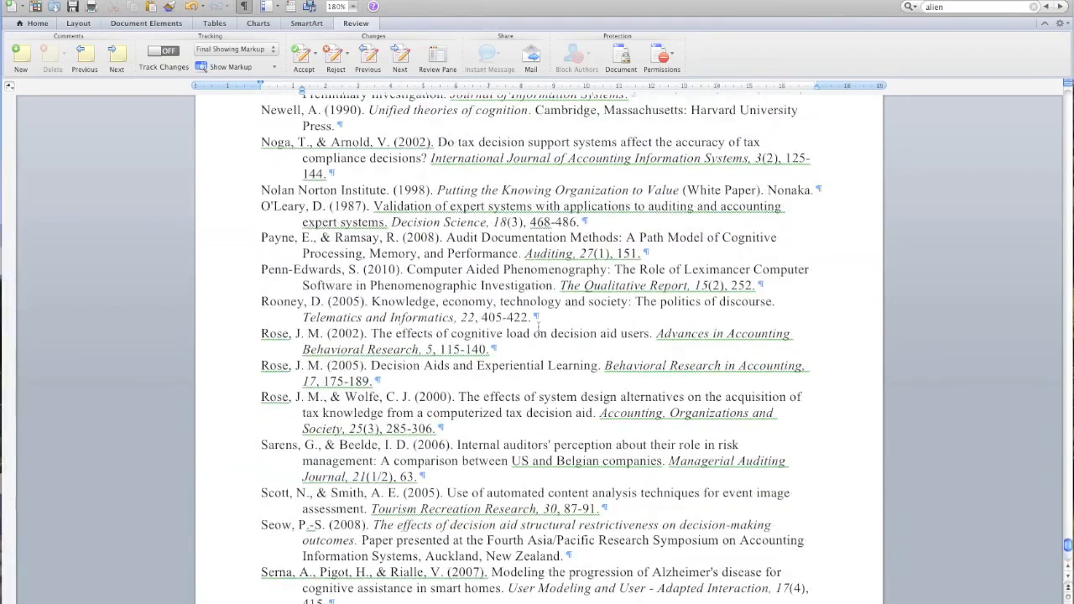
scroll(538, 326, "up", 15)
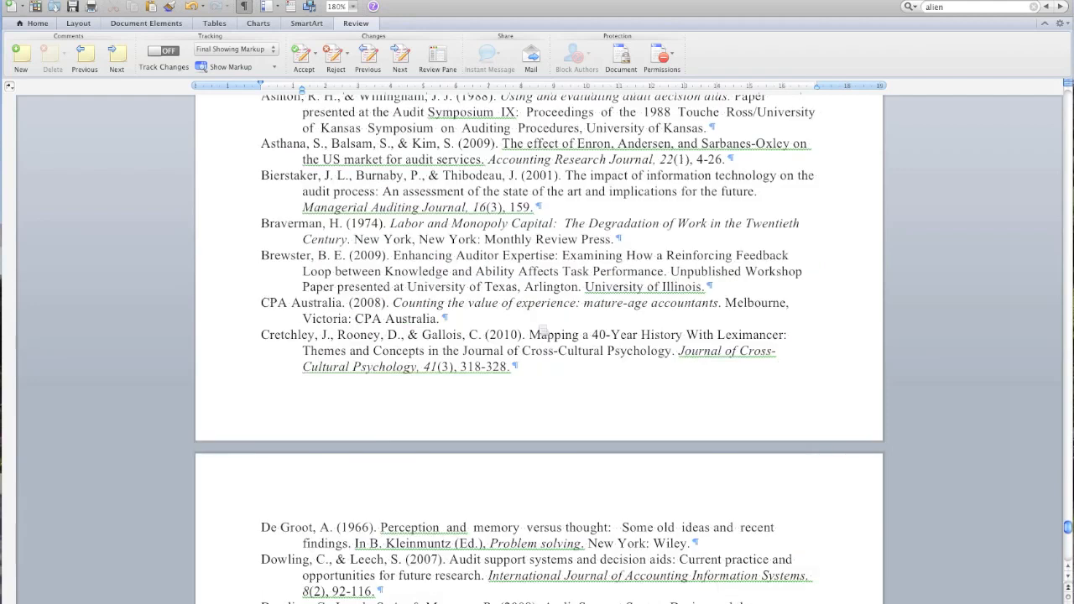
scroll(538, 327, "up", 4)
scroll(537, 326, "down", 10)
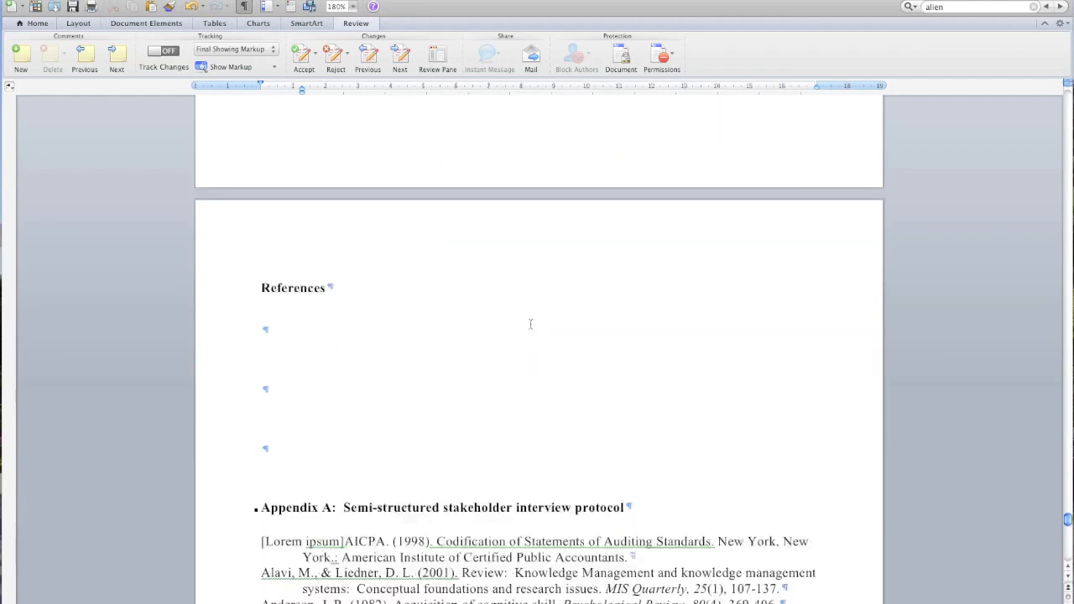
scroll(530, 322, "up", 3)
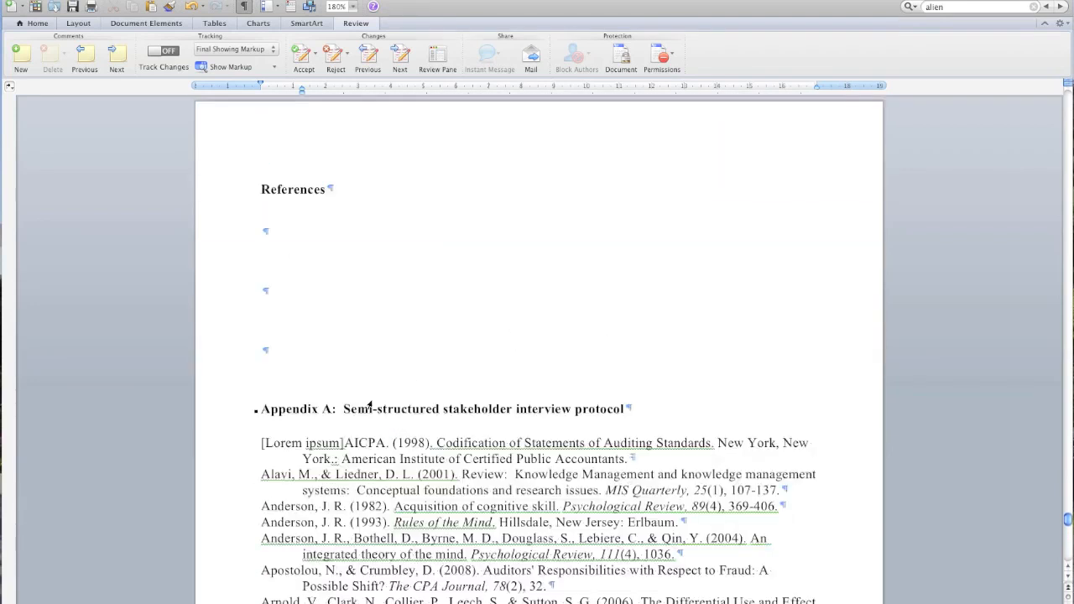
Separate the generated reference list from the "[Lorem ipsum]" text under Appendix A and cut the whole list
left_click(217, 453)
left_click(406, 462)
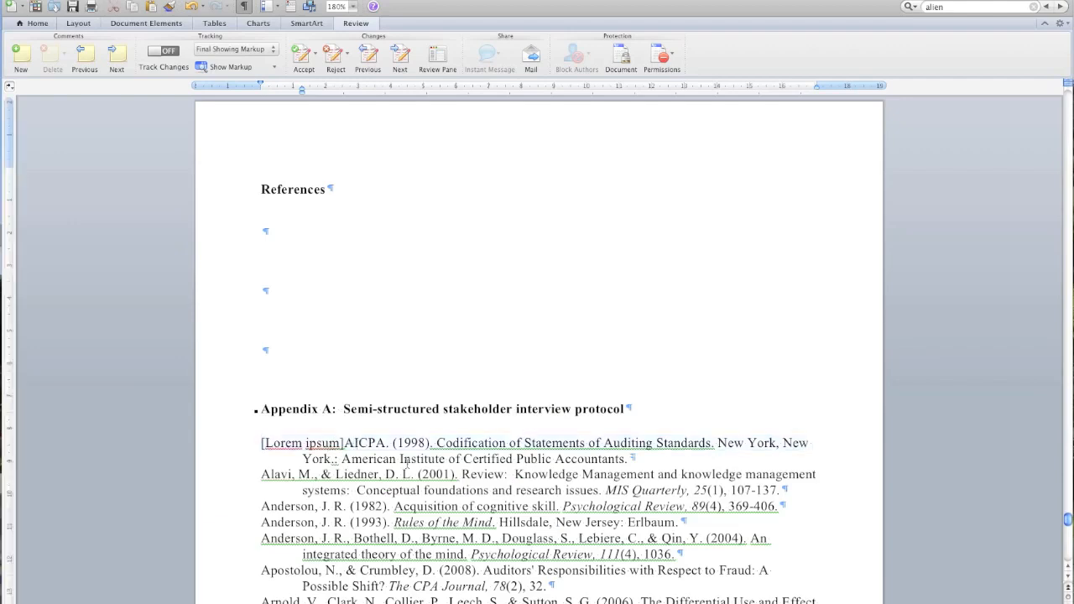
key("Return")
left_click_drag(240, 467, 243, 599)
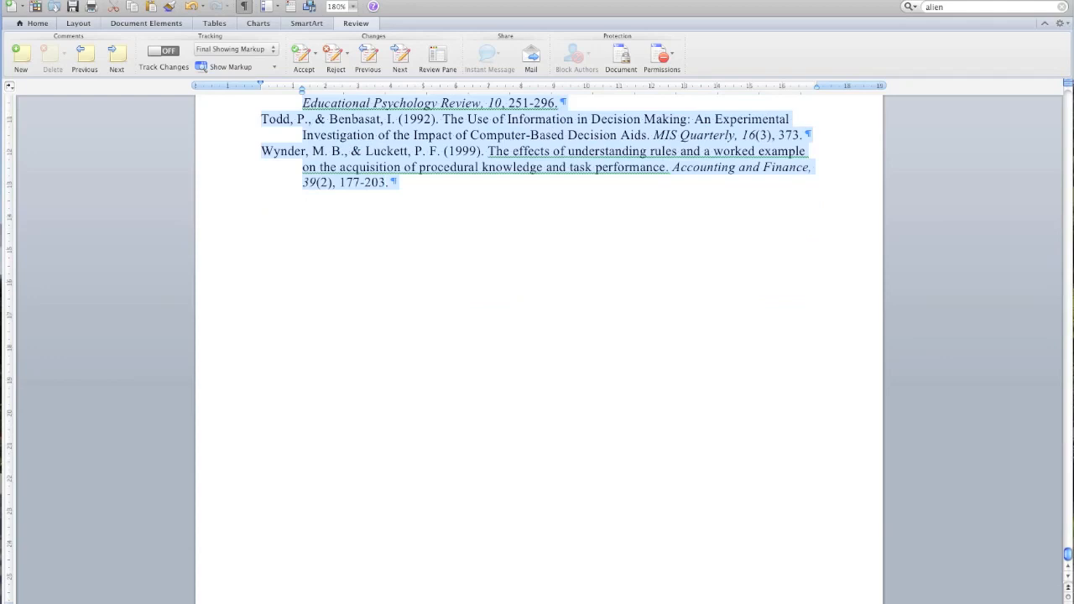
key("BackSpace")
Paste the cut reference list into the first empty paragraph under the References heading
scroll(537, 336, "up", 10)
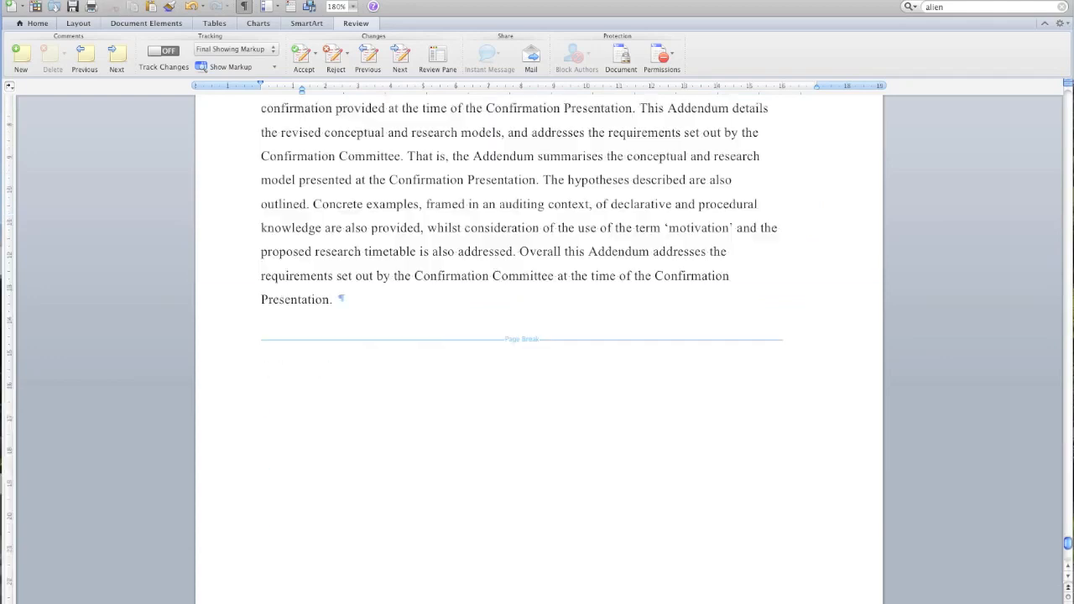
scroll(536, 336, "down", 5)
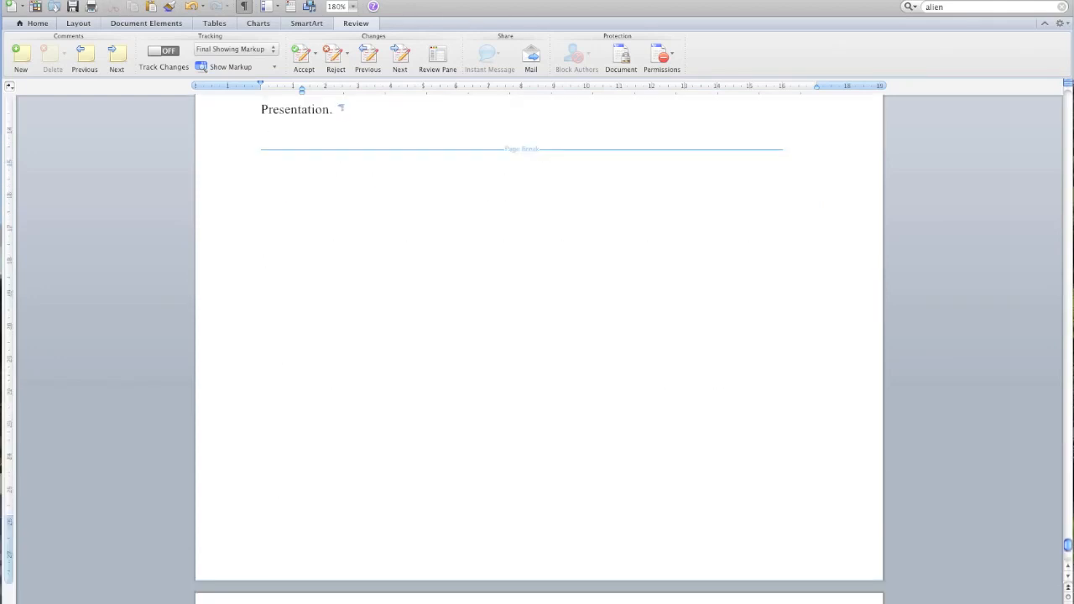
scroll(537, 336, "down", 5)
left_click(312, 231)
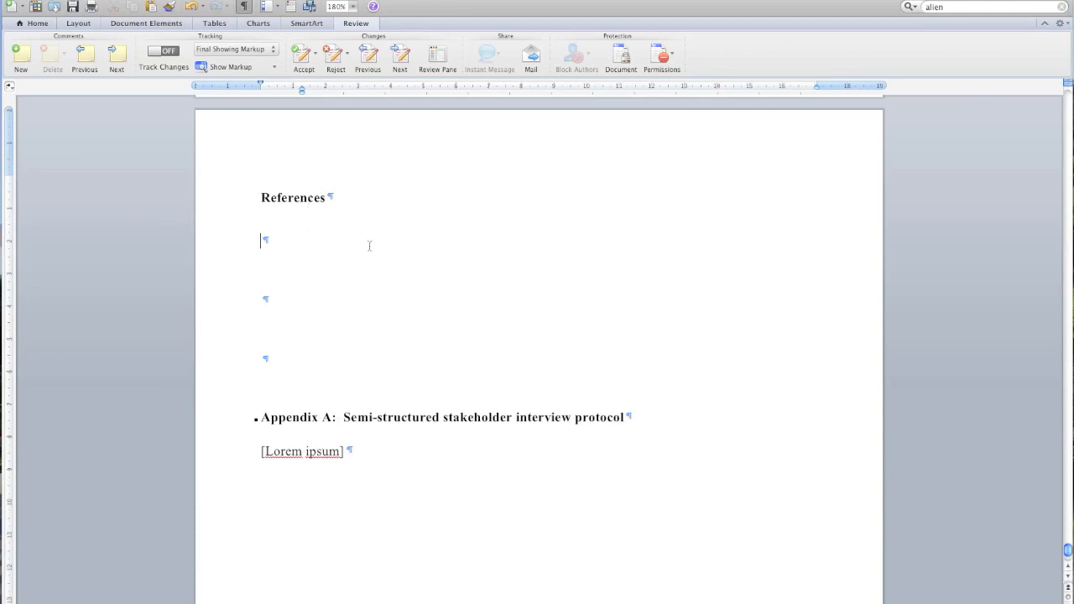
key("super+v")
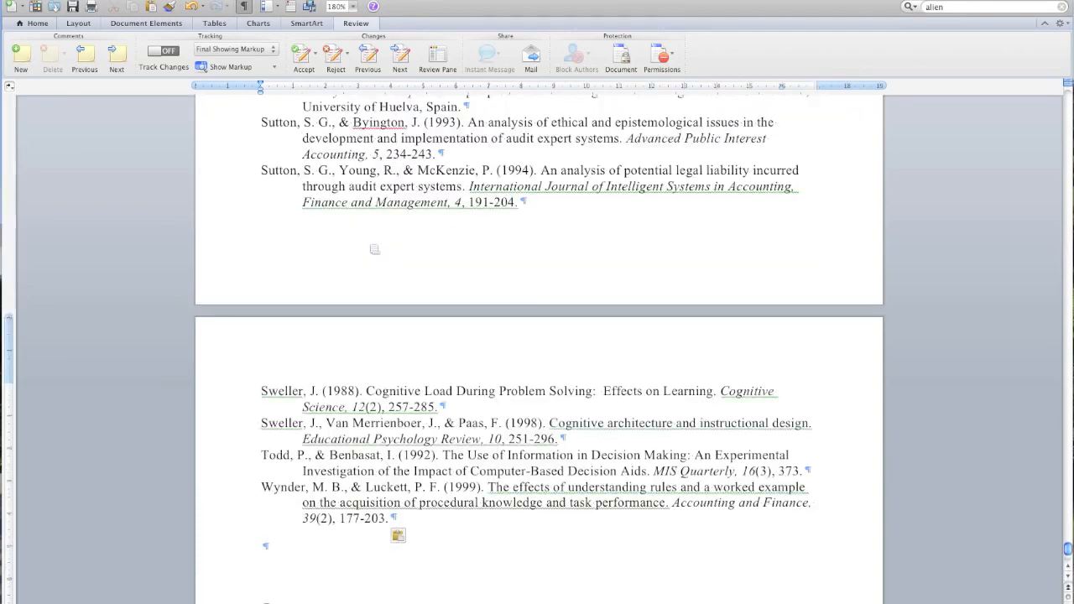
Delete the empty paragraphs between the reference list and the Appendix A heading, and check the moved list
key("Delete")
key("Delete")
key("Delete")
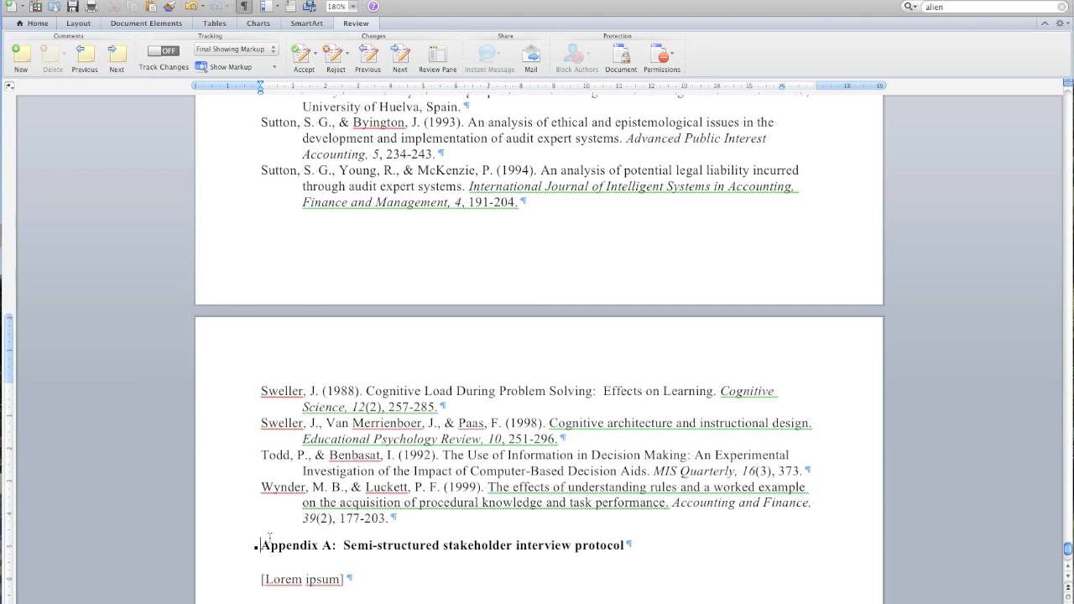
scroll(277, 537, "down", 1)
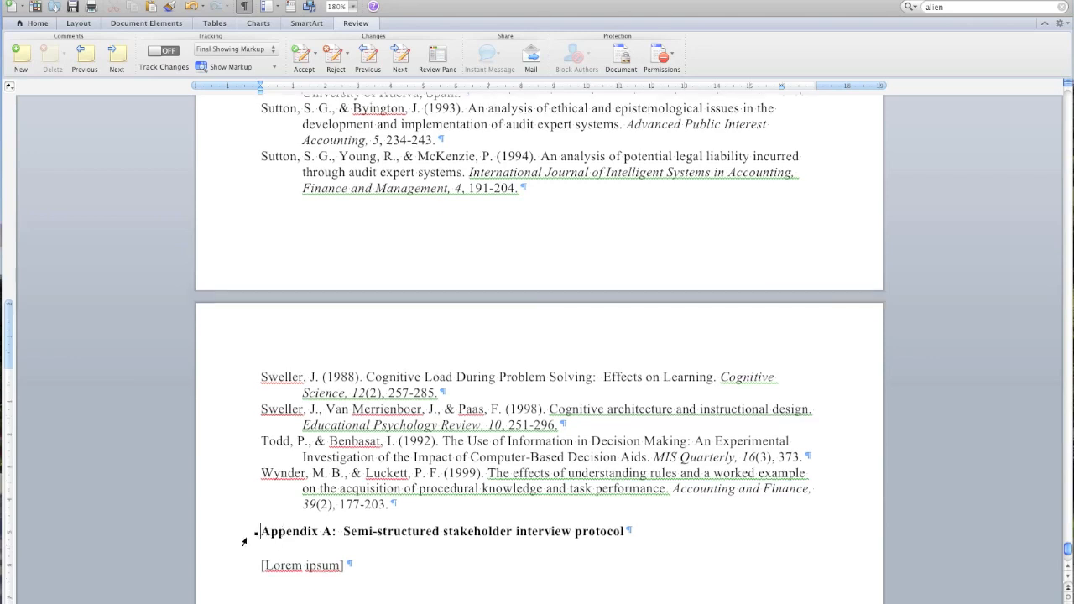
scroll(255, 529, "up", 20)
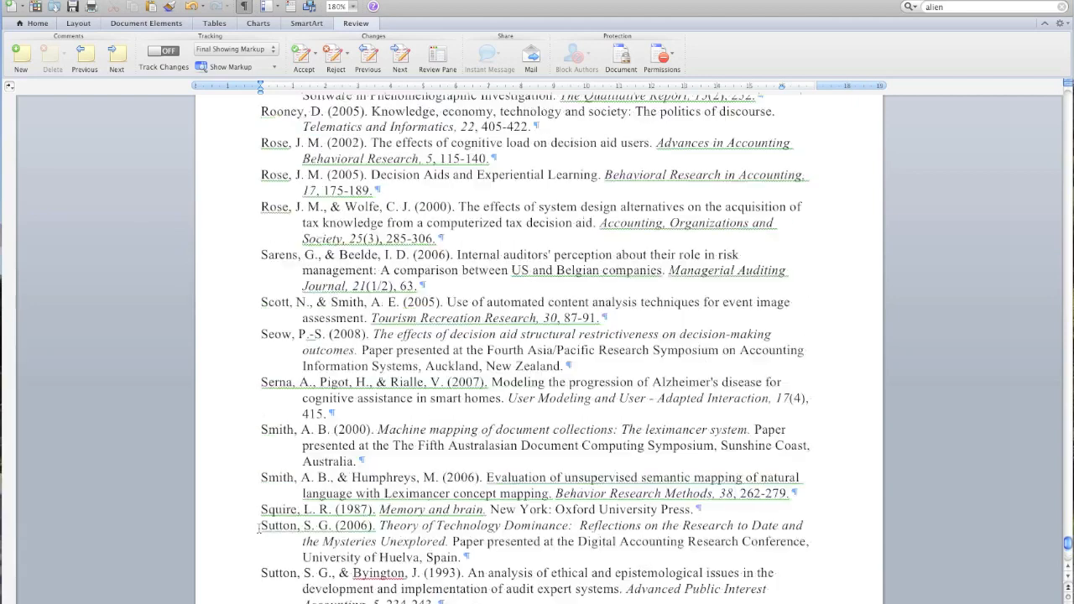
scroll(258, 529, "up", 20)
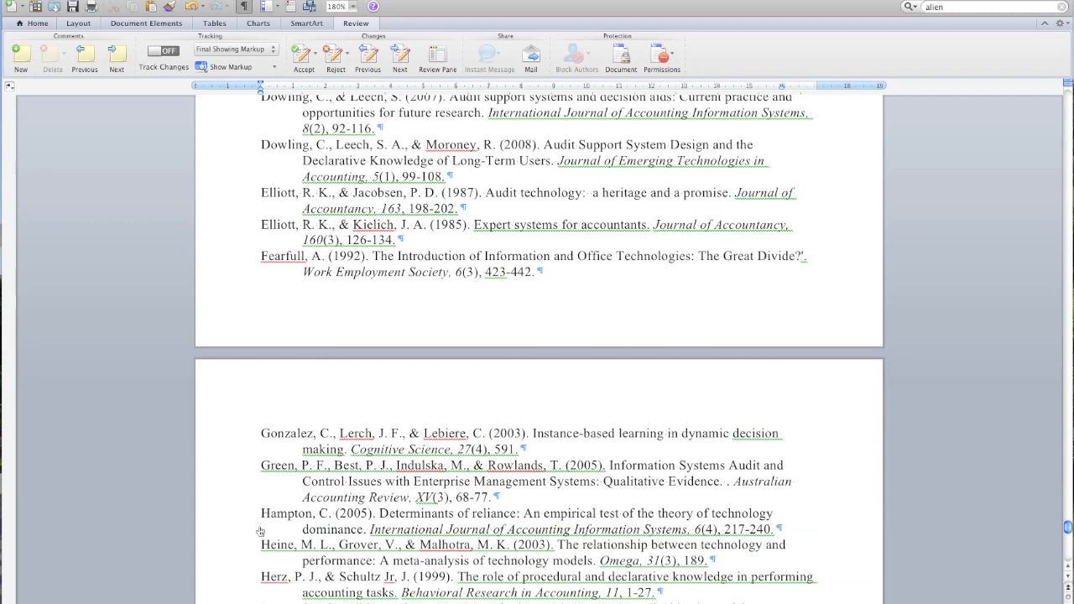
Place the cursor after the highlighted sentence in Scrivener, and switch to EndNote to search the library by author surname
key("super+Tab")
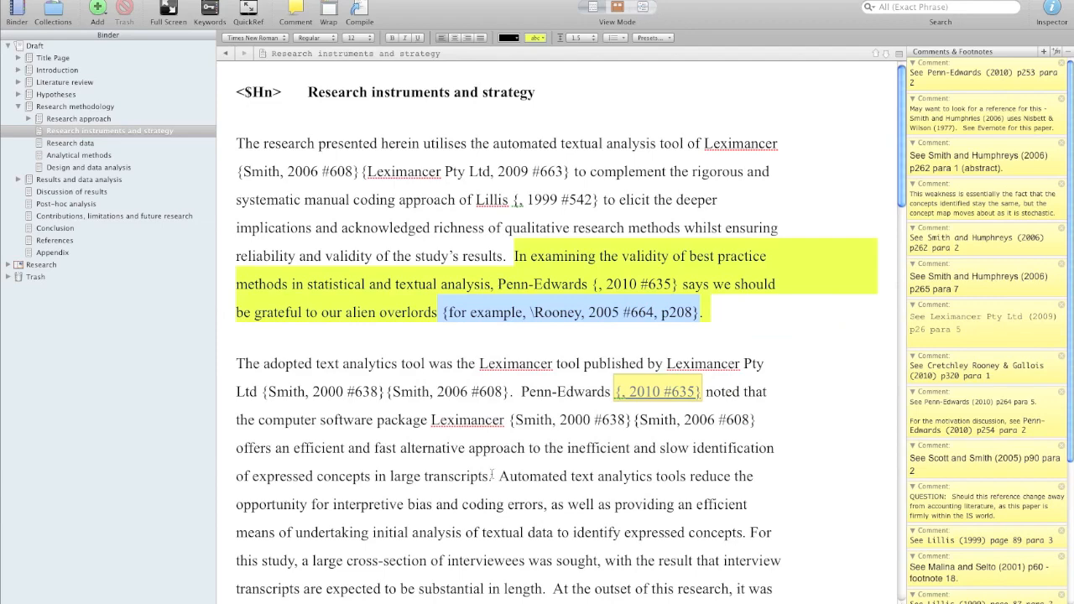
left_click(714, 329)
key("super+Tab")
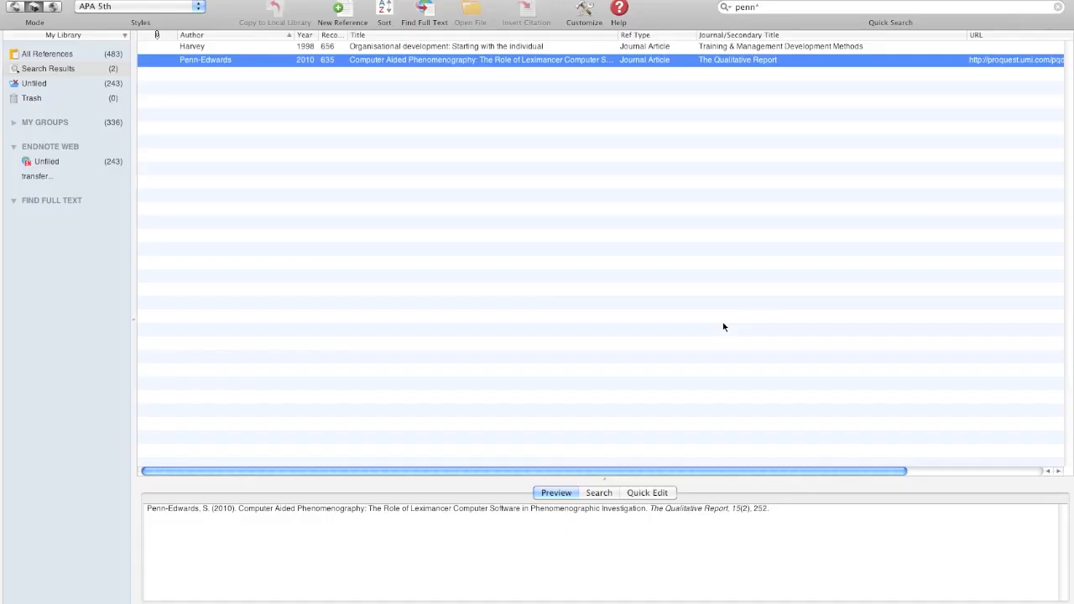
left_click(780, 8)
key("super+a")
type("axelsen")
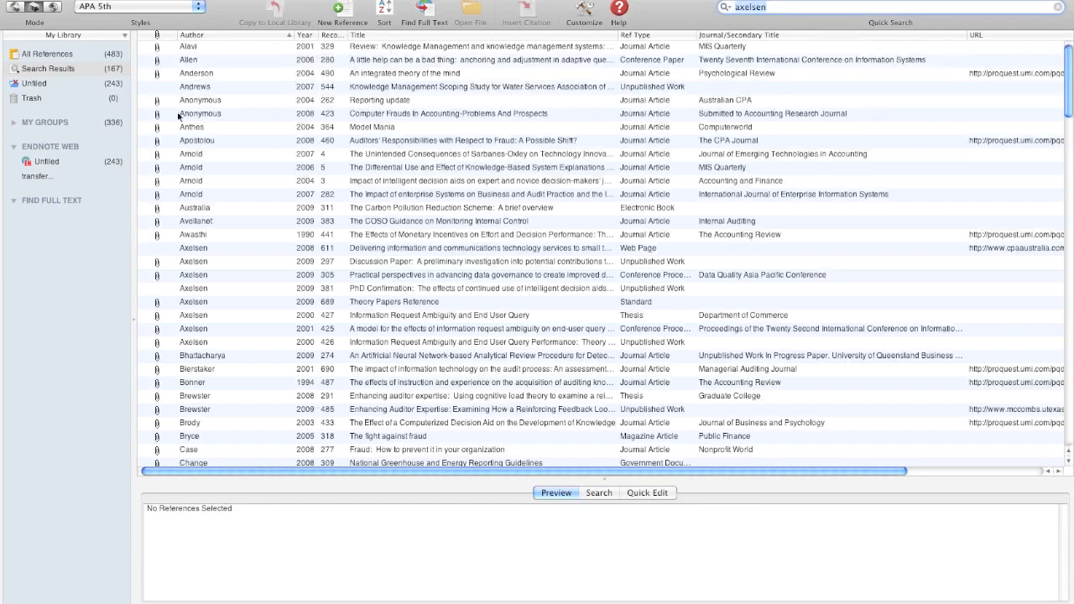
Select the 2007 "Knowledge Management Scoping Study" reference (#544) and insert its temporary citation after the highlighted sentence in Scrivener
left_click(239, 98)
key("Up")
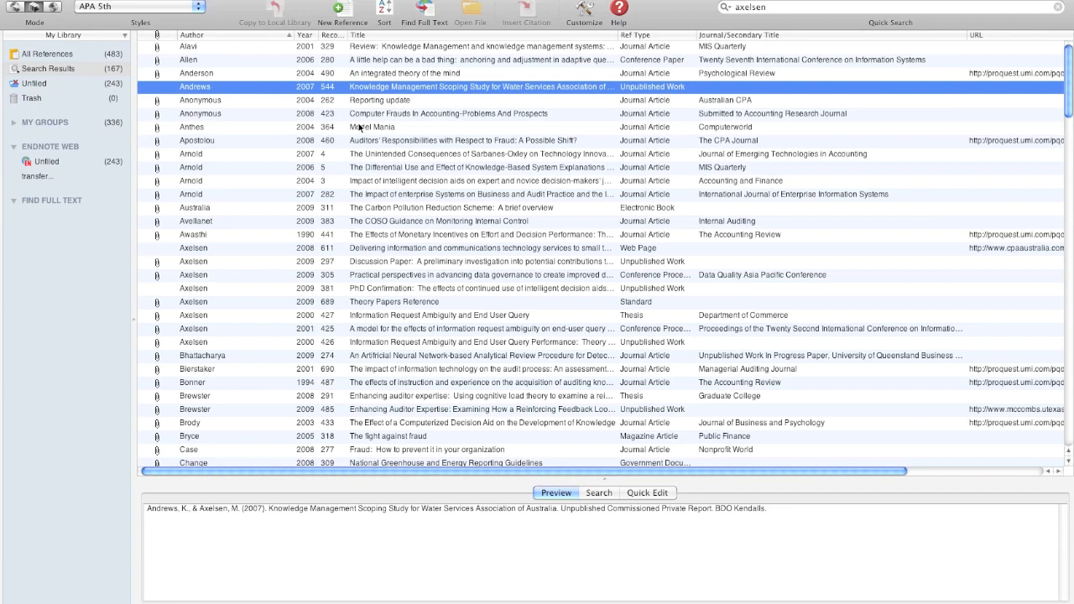
key("super+Tab")
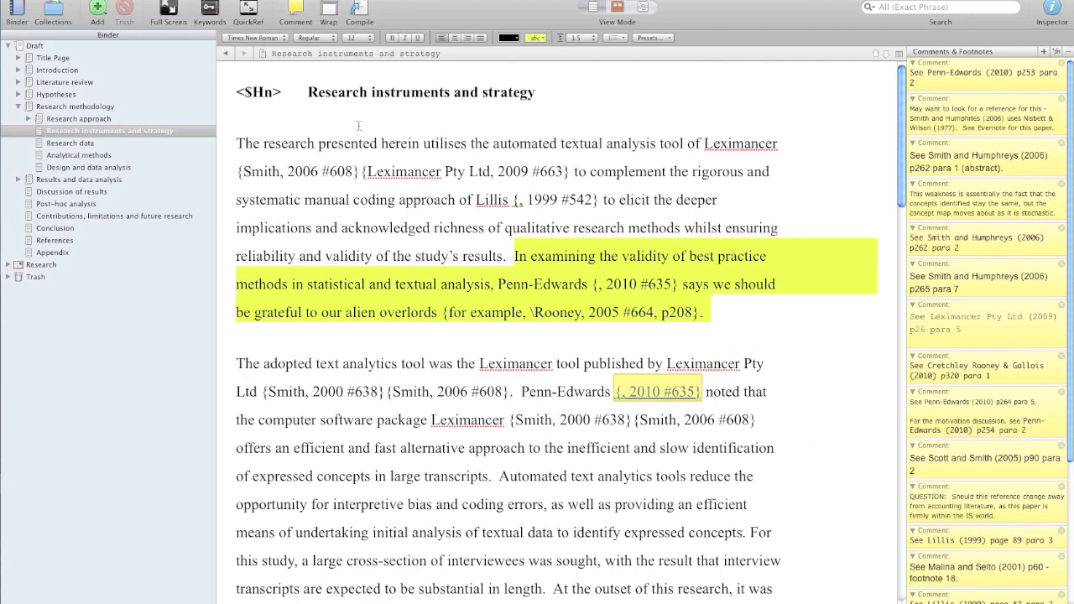
type("{Andrews, 2007 #544}")
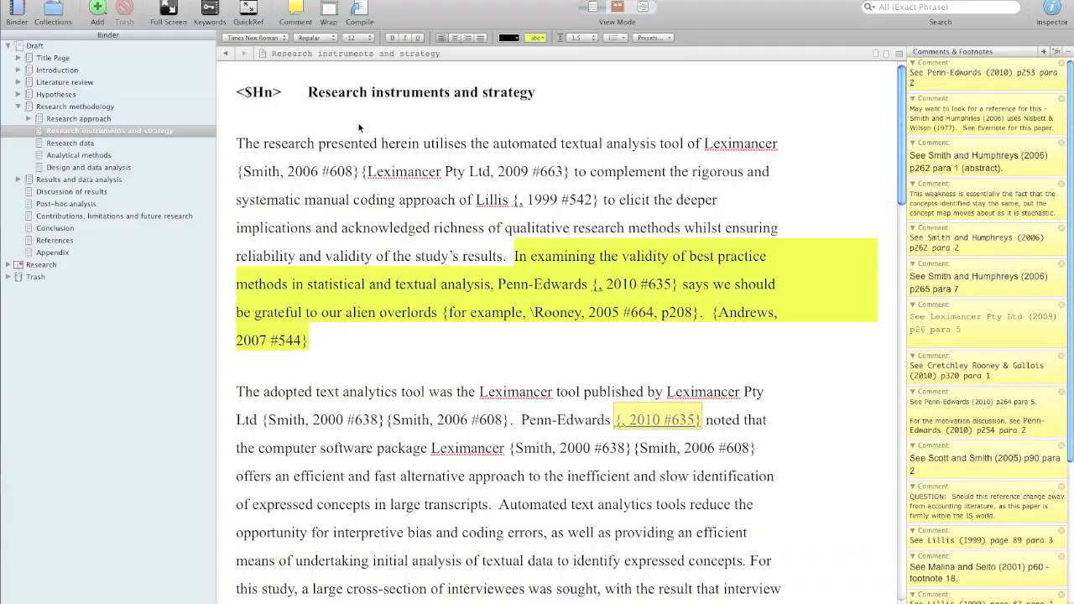
Switch to EndNote, run Format Paper on "20110219 Video Draft.rtf" in APA 5th, and save it as "20110219 Video Draft-APA 5th", replacing the existing file
key("super+Tab")
left_click(268, 1)
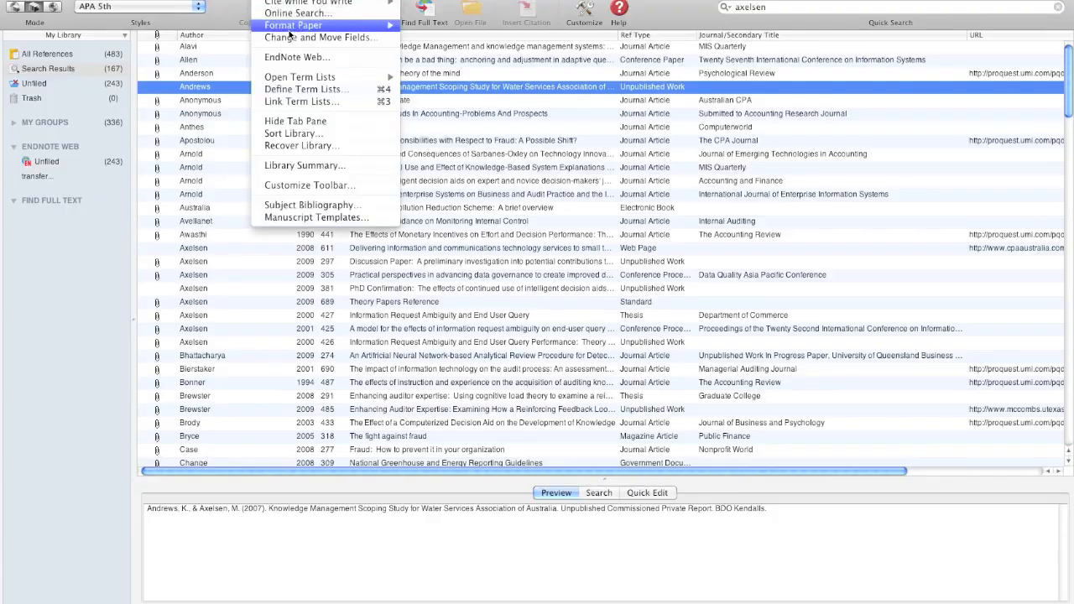
mouse_move(290, 30)
left_click(515, 45)
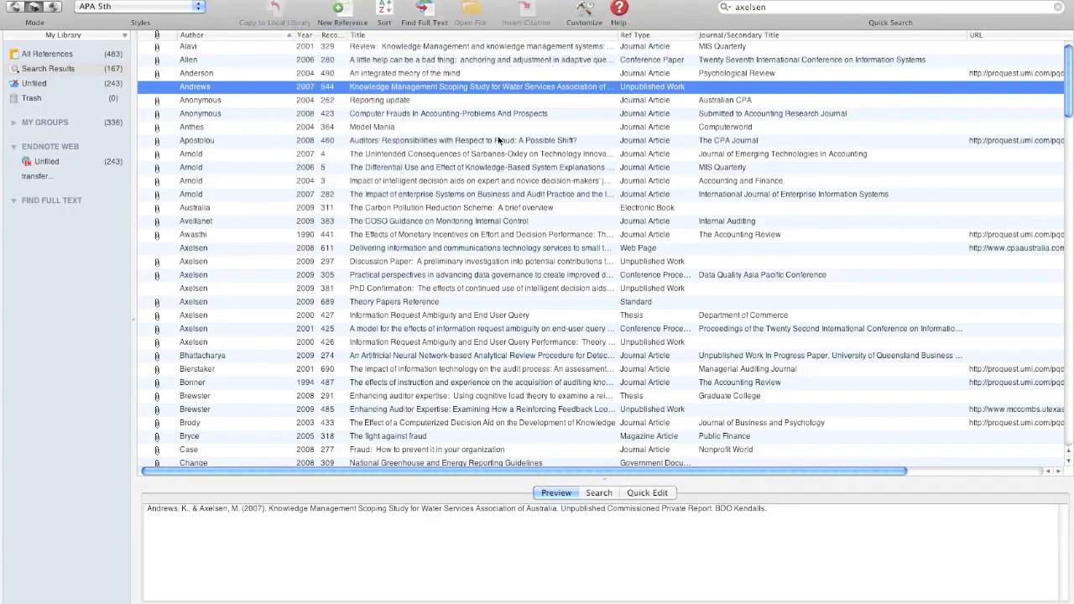
left_click(644, 363)
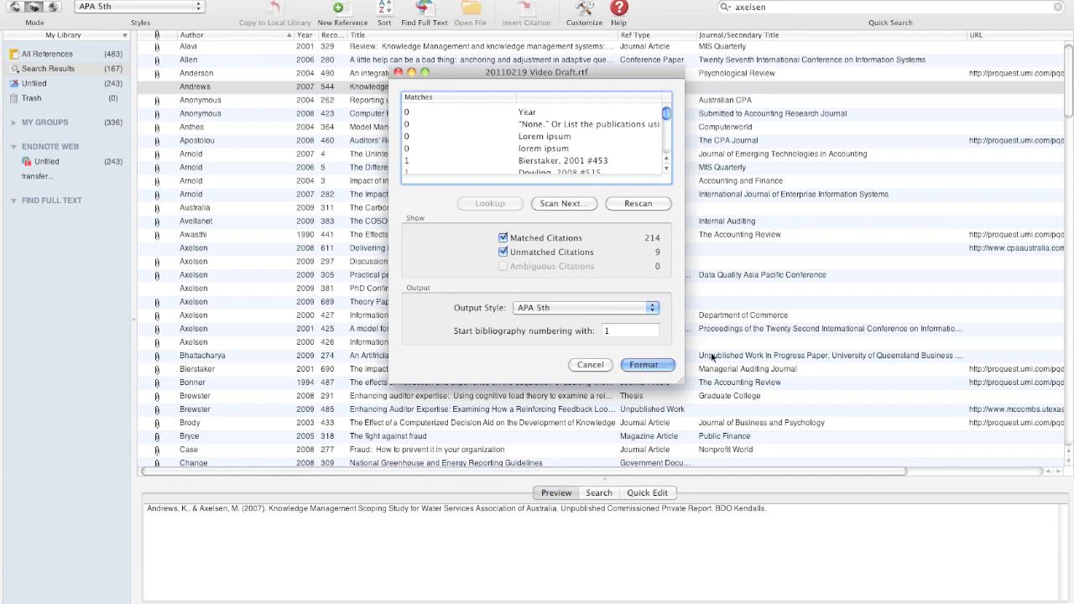
left_click(578, 195)
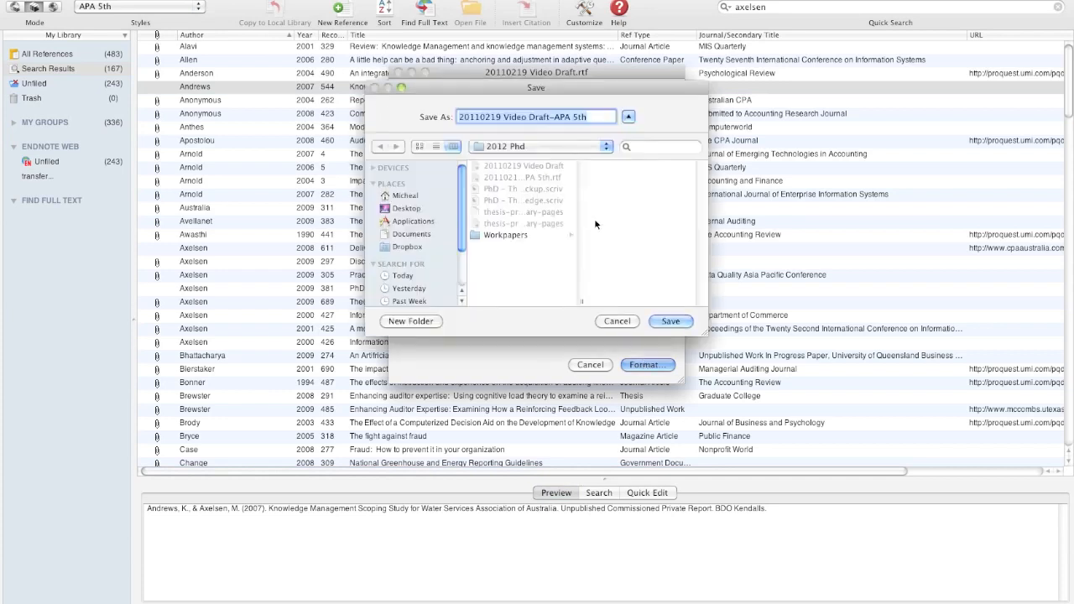
left_click(665, 322)
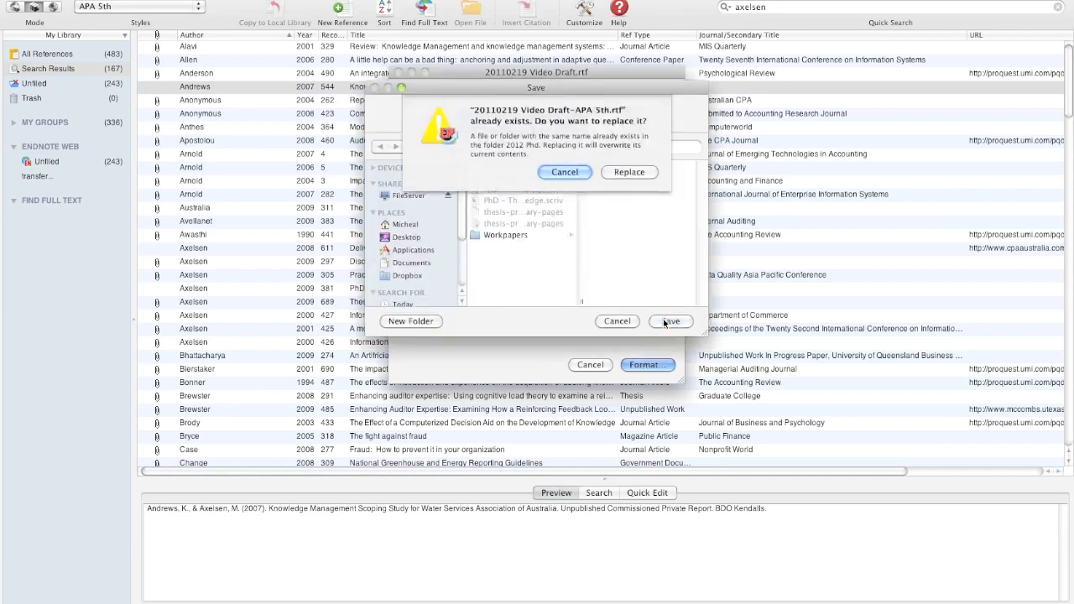
left_click(635, 174)
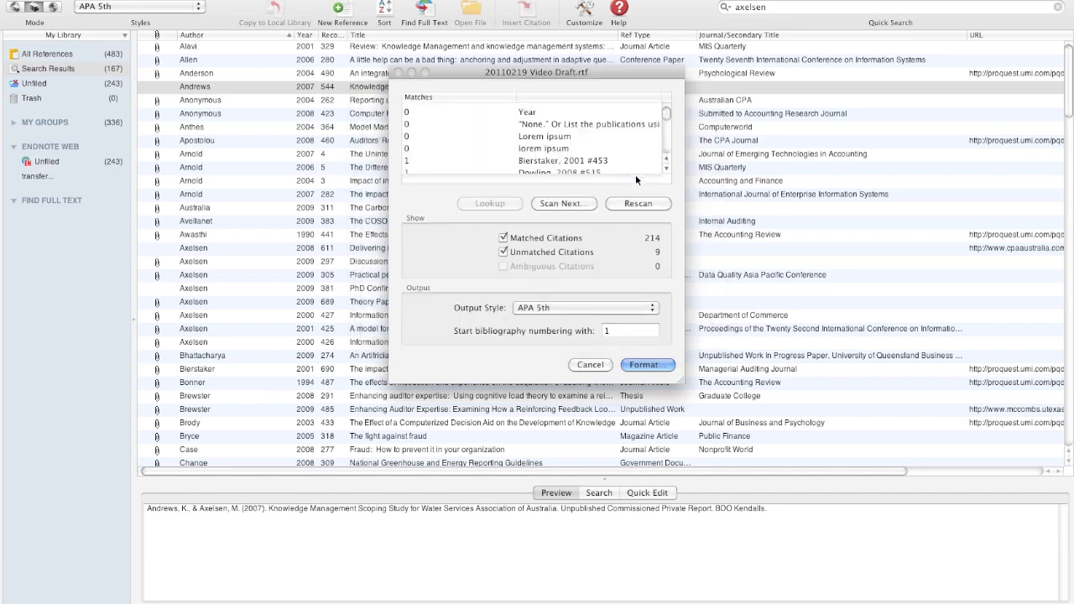